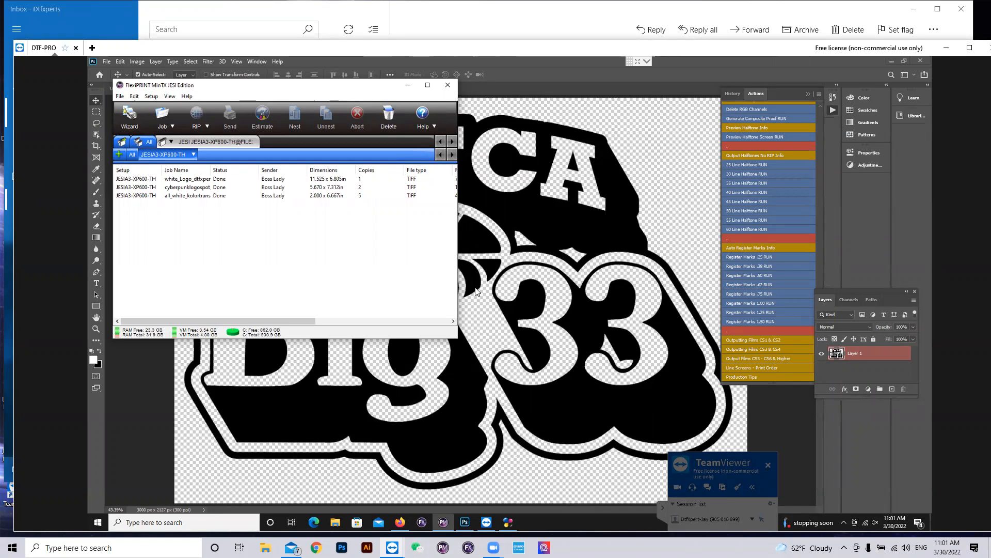
Step: Widen the print queue window and delete all the finished jobs listed in it
{"action": "left_click_drag", "start_coordinate": [460, 269], "coordinate": [891, 252]}
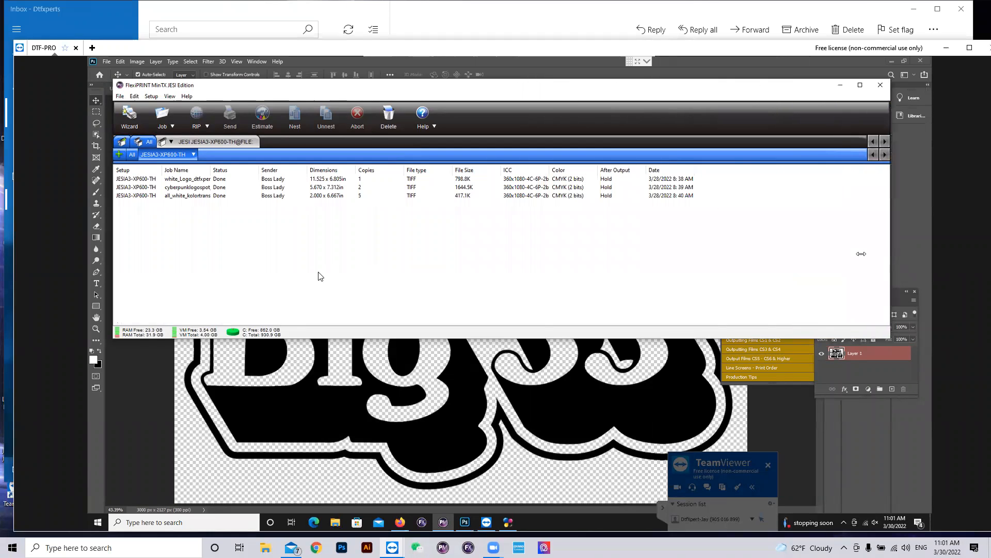
{"action": "left_click", "coordinate": [221, 196]}
{"action": "left_click", "coordinate": [388, 116]}
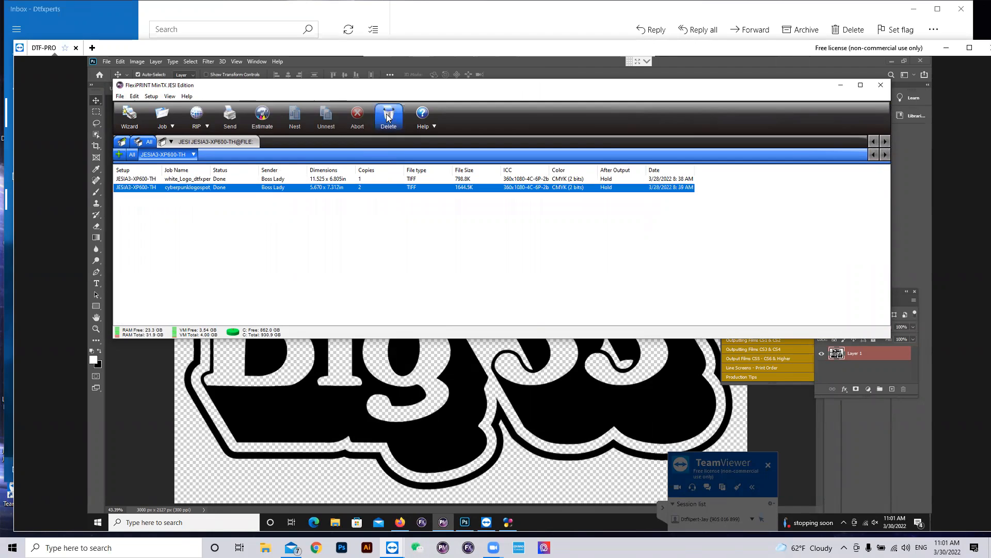
{"action": "left_click", "coordinate": [386, 113]}
{"action": "left_click", "coordinate": [387, 113]}
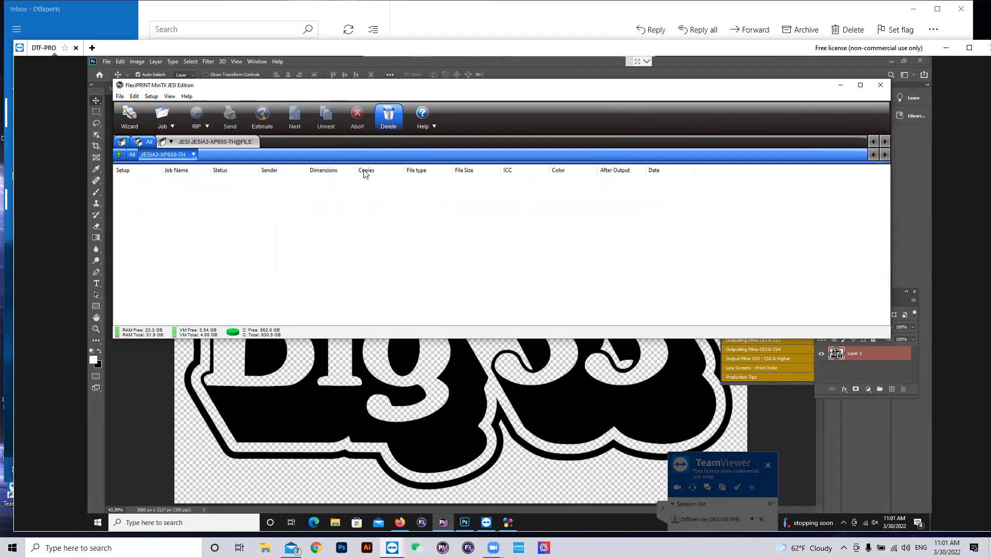
Step: Add Big33_black from the Downloads folder as a new job, filtering the files to TIFF Bitmap
{"action": "left_click", "coordinate": [162, 118]}
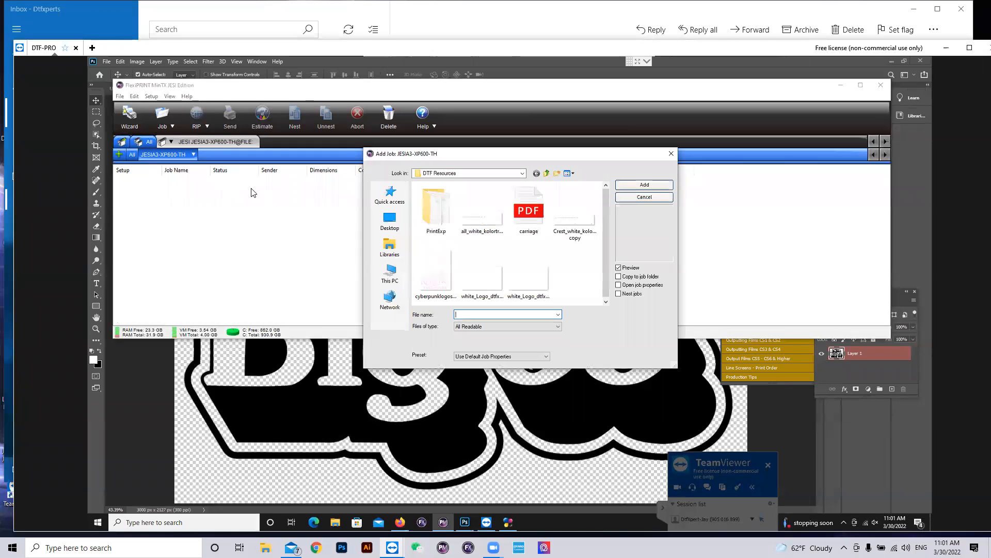
{"action": "left_click", "coordinate": [520, 174]}
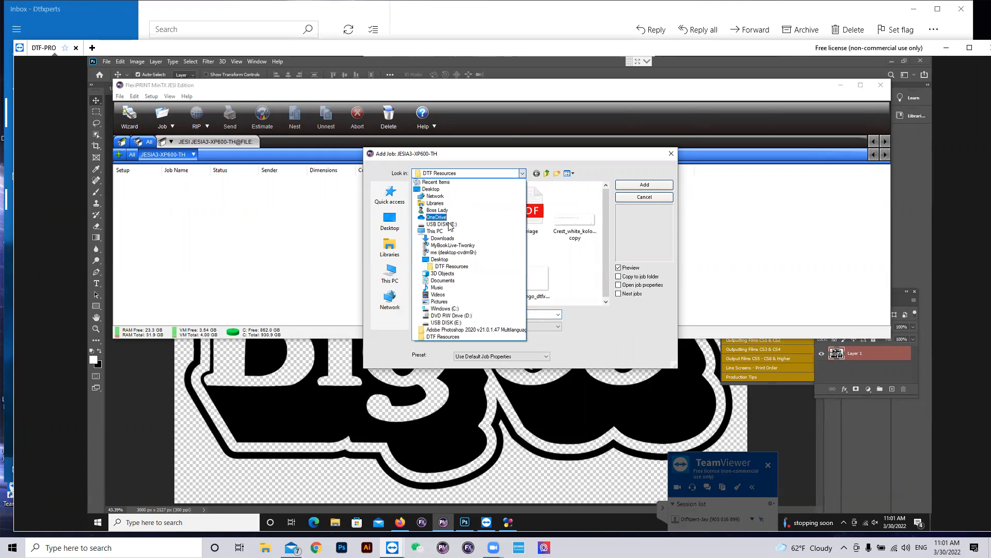
{"action": "left_click", "coordinate": [450, 239]}
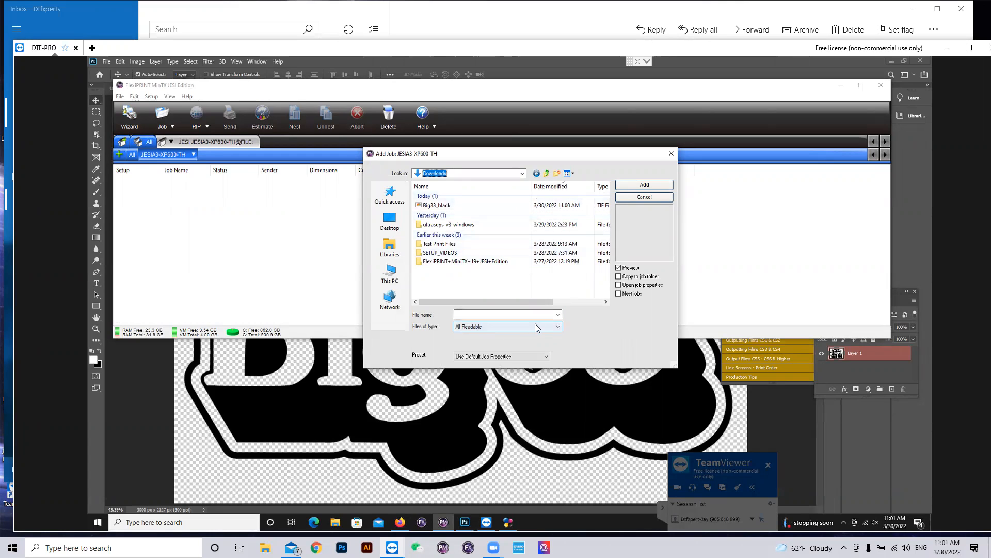
{"action": "left_click", "coordinate": [559, 328]}
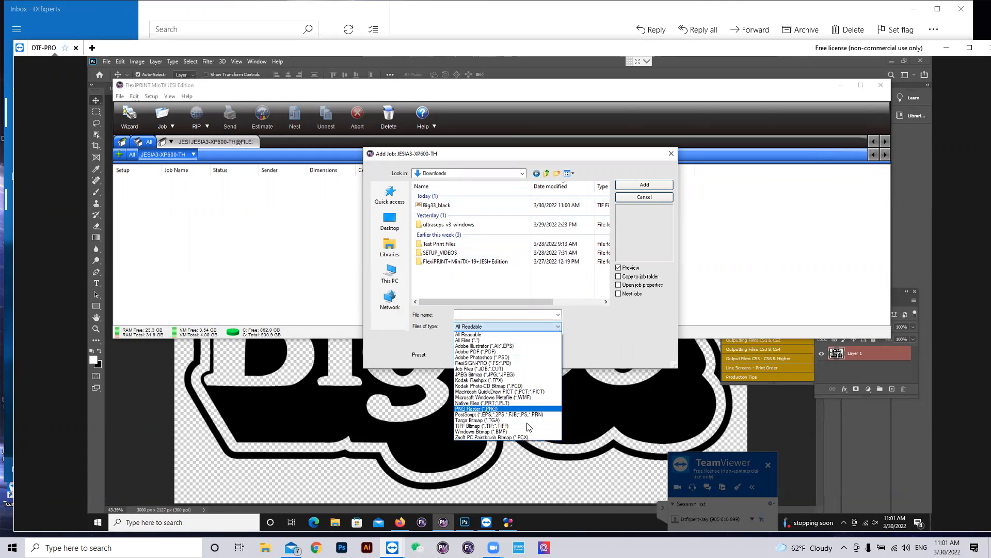
{"action": "left_click", "coordinate": [528, 429]}
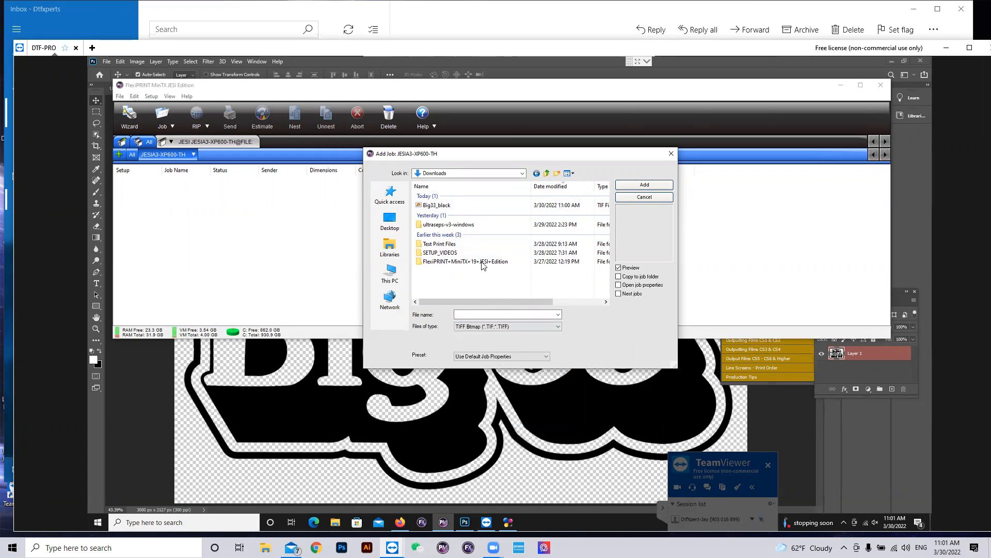
{"action": "left_click", "coordinate": [447, 206]}
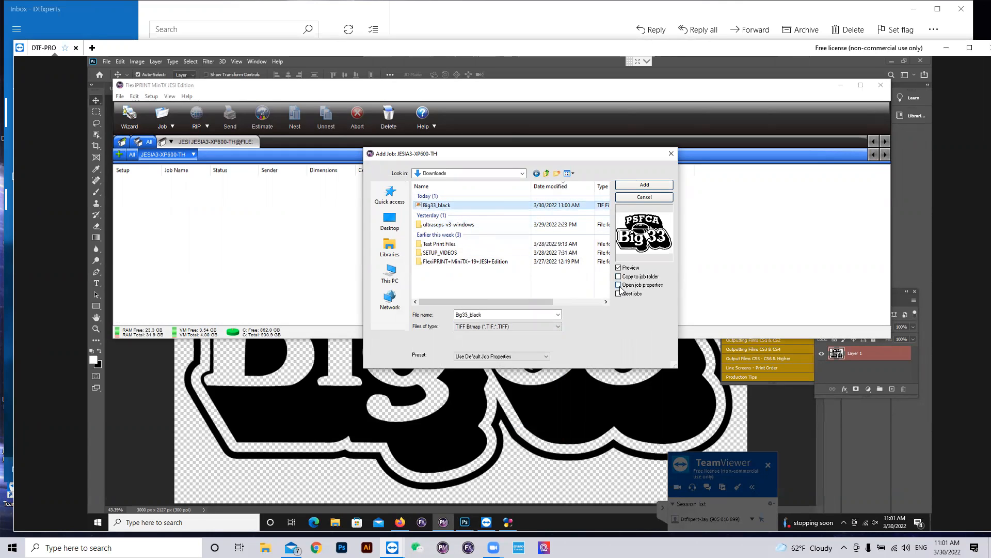
{"action": "left_click", "coordinate": [661, 186]}
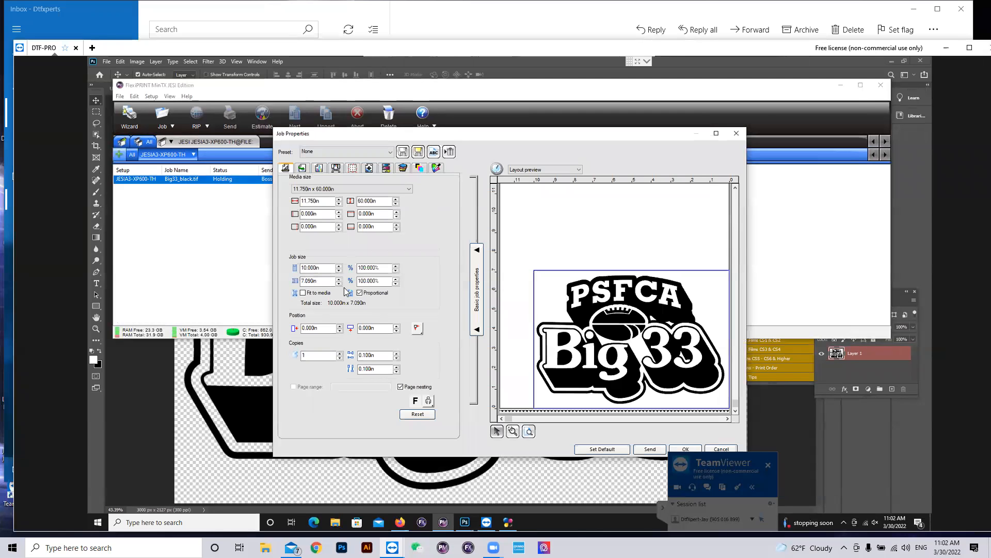
Step: Scale the Big33_black job proportionally to 70% in its job properties, making it 7.000in wide
{"action": "left_click", "coordinate": [397, 271]}
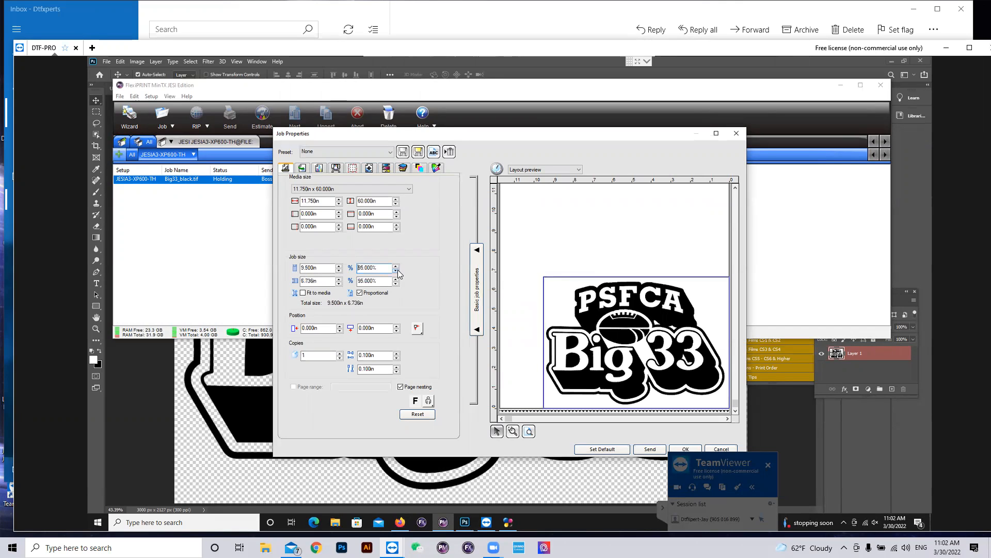
{"action": "left_click_drag", "start_coordinate": [397, 270], "coordinate": [397, 271]}
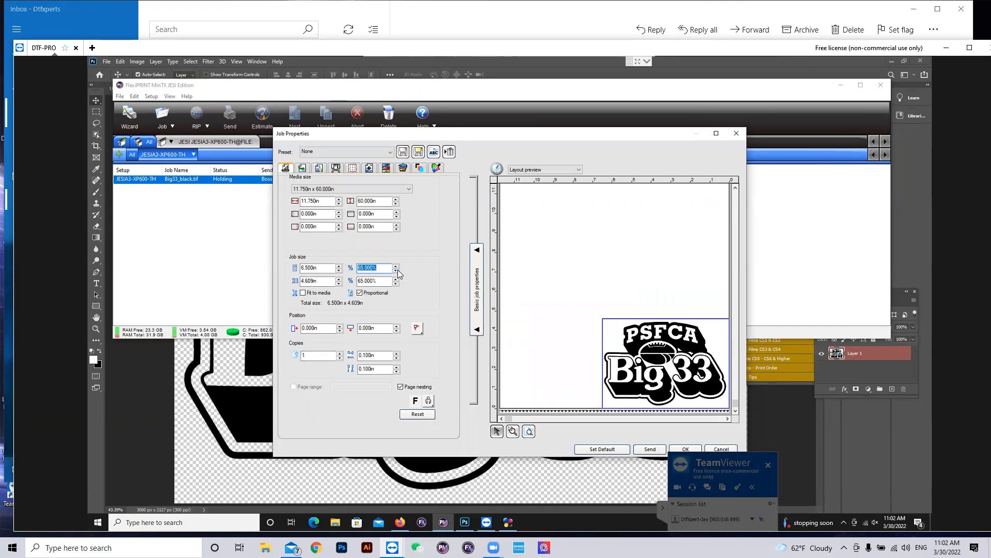
{"action": "left_click", "coordinate": [396, 267]}
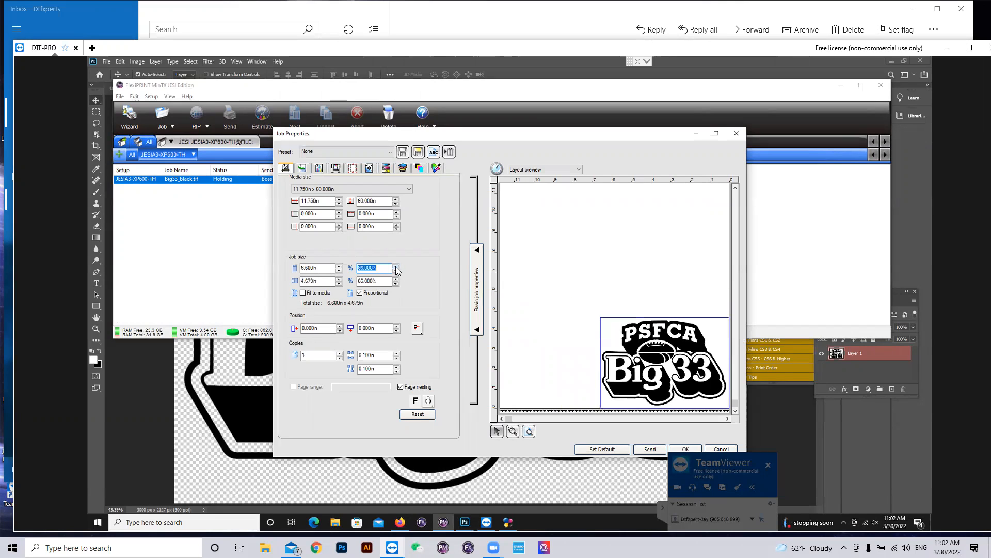
{"action": "left_click", "coordinate": [396, 267]}
{"action": "left_click", "coordinate": [396, 267]}
{"action": "left_click", "coordinate": [396, 266]}
{"action": "left_click", "coordinate": [396, 267]}
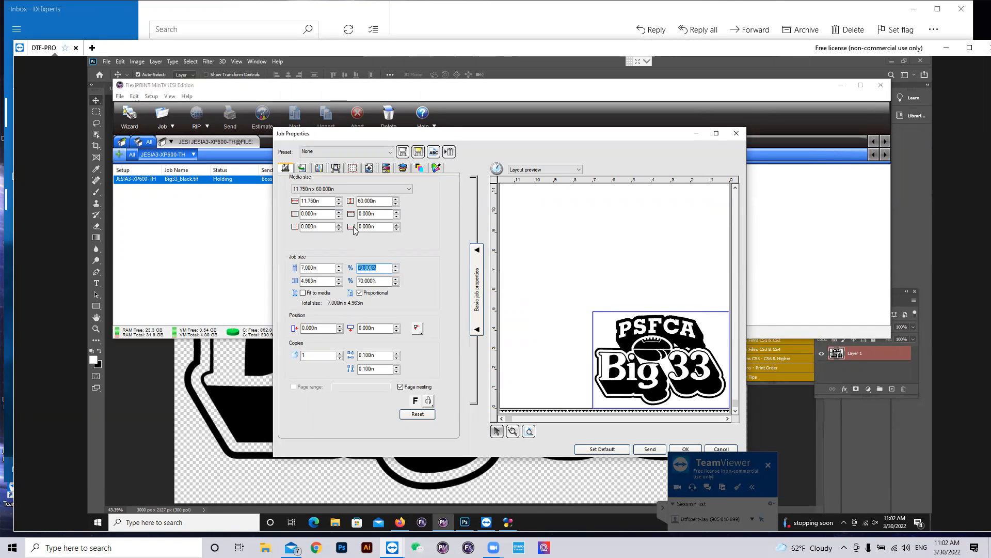
Step: Rotate the artwork 90 degrees counterclockwise and set the number of copies to 2
{"action": "left_click", "coordinate": [431, 403]}
{"action": "left_click", "coordinate": [429, 420]}
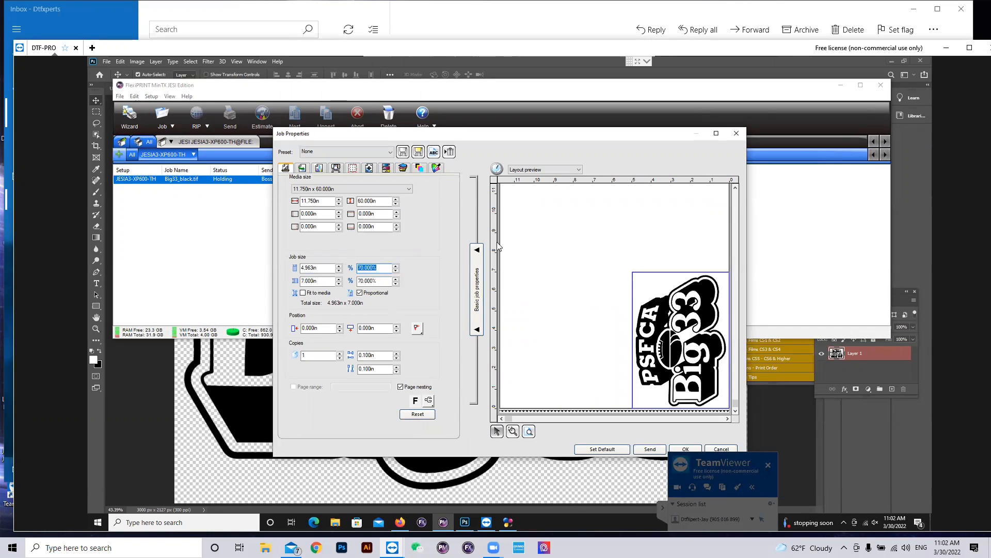
{"action": "left_click", "coordinate": [339, 355]}
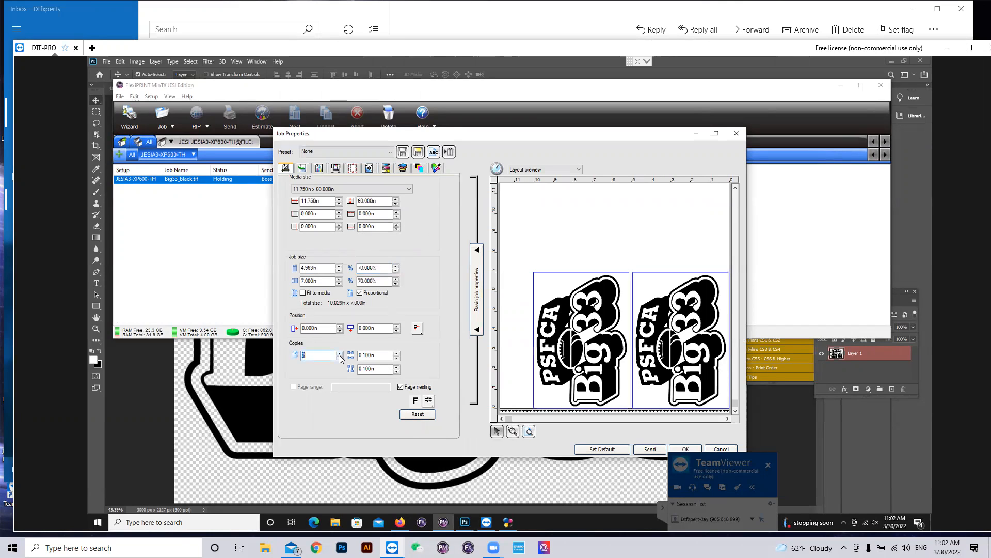
{"action": "left_click", "coordinate": [339, 354]}
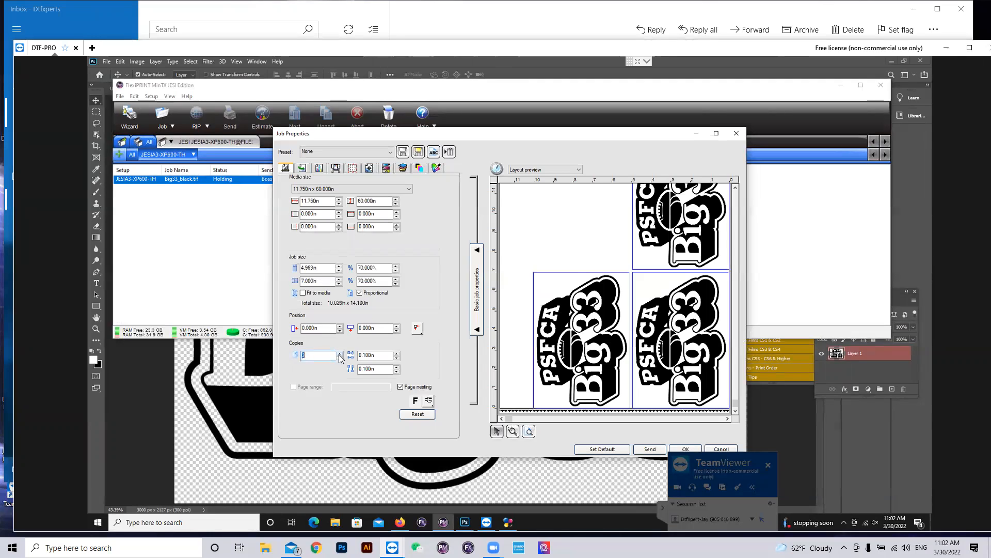
{"action": "left_click", "coordinate": [339, 355]}
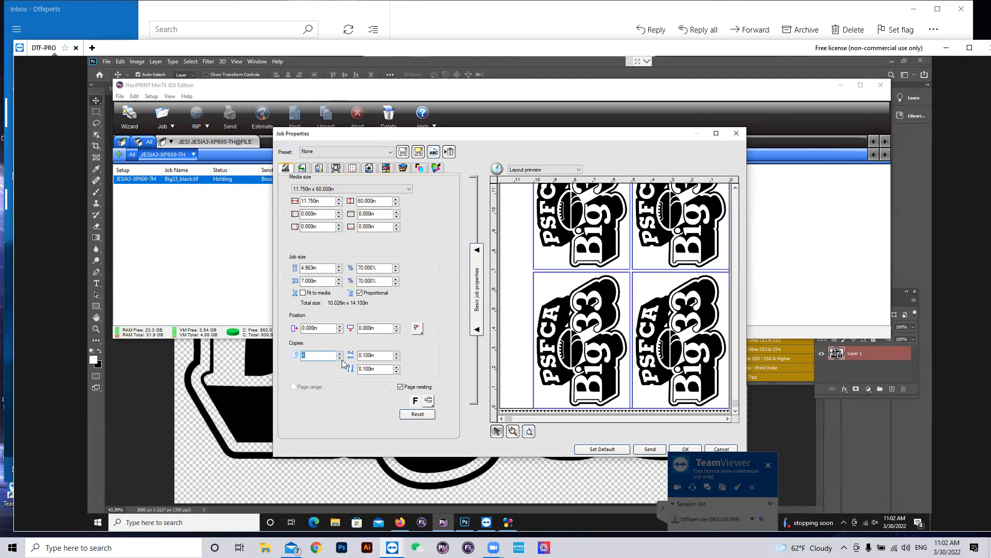
{"action": "left_click", "coordinate": [340, 358]}
{"action": "left_click", "coordinate": [340, 358]}
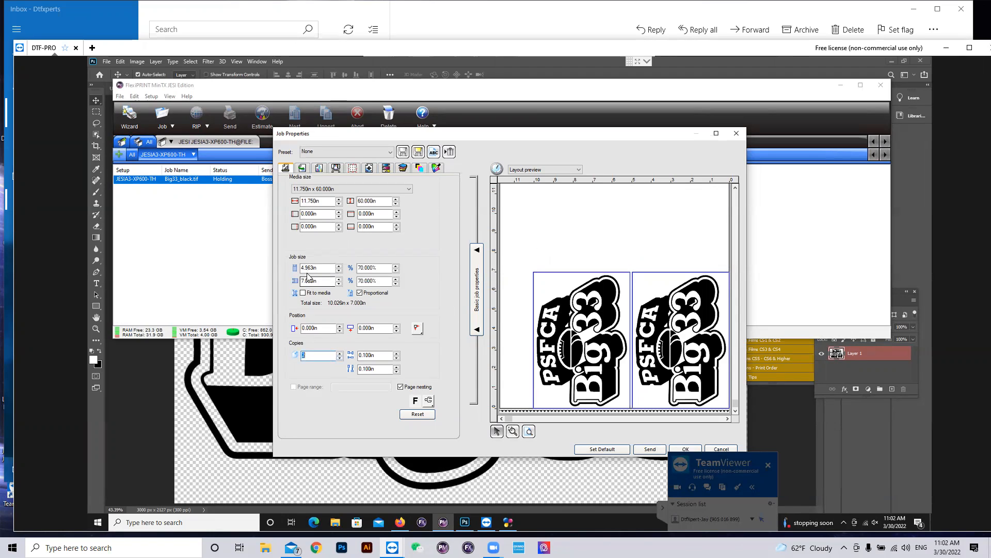
Step: Turn on printed labels that include only the job name and job size
{"action": "left_click", "coordinate": [369, 168]}
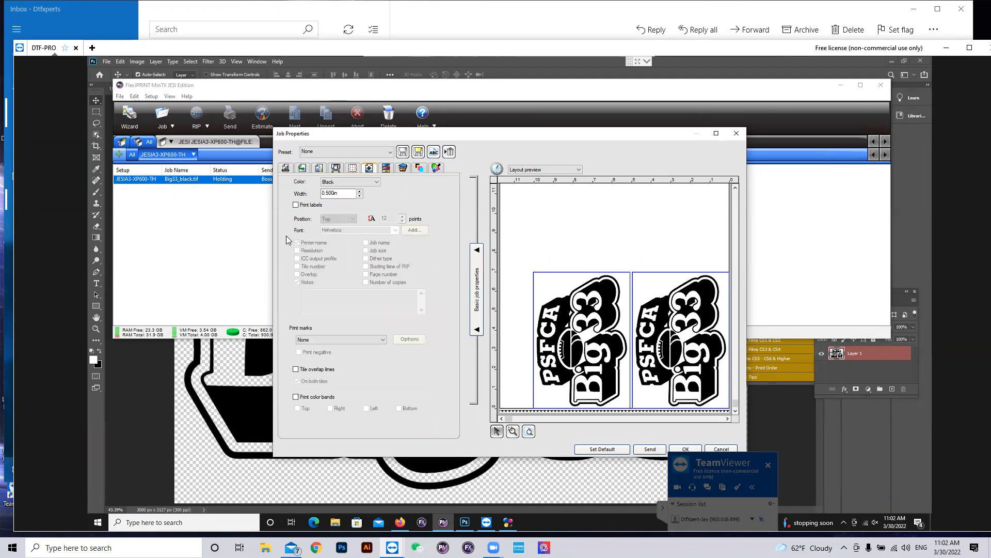
{"action": "left_click", "coordinate": [296, 205]}
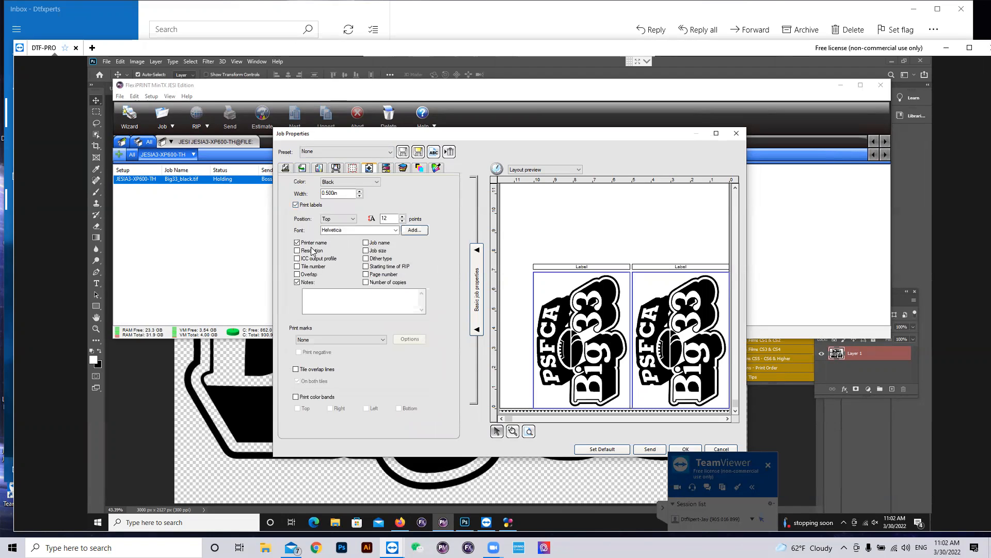
{"action": "left_click", "coordinate": [298, 282]}
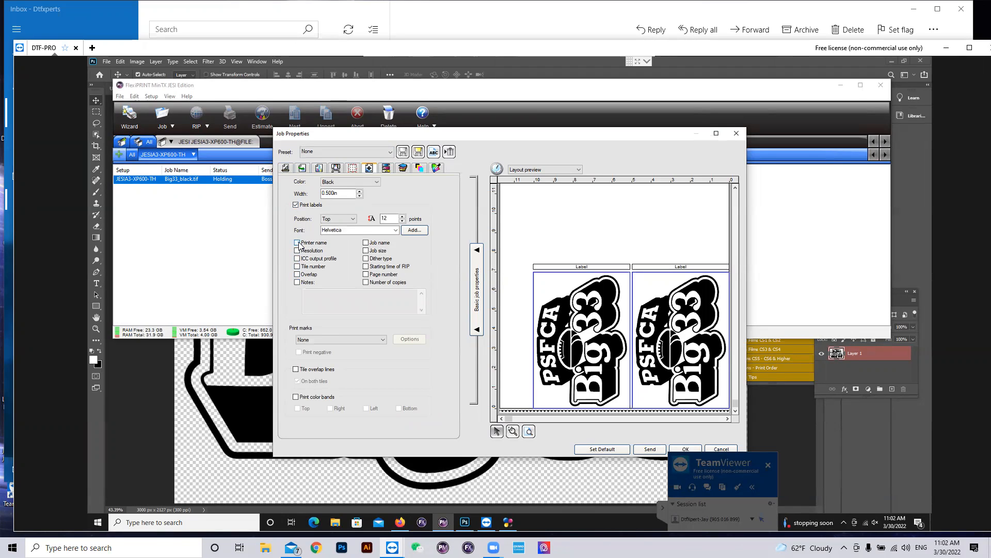
{"action": "left_click", "coordinate": [366, 242]}
{"action": "left_click", "coordinate": [365, 250]}
Step: Add Border print marks around the copies and increase the border's offset from the artwork
{"action": "left_click", "coordinate": [384, 341]}
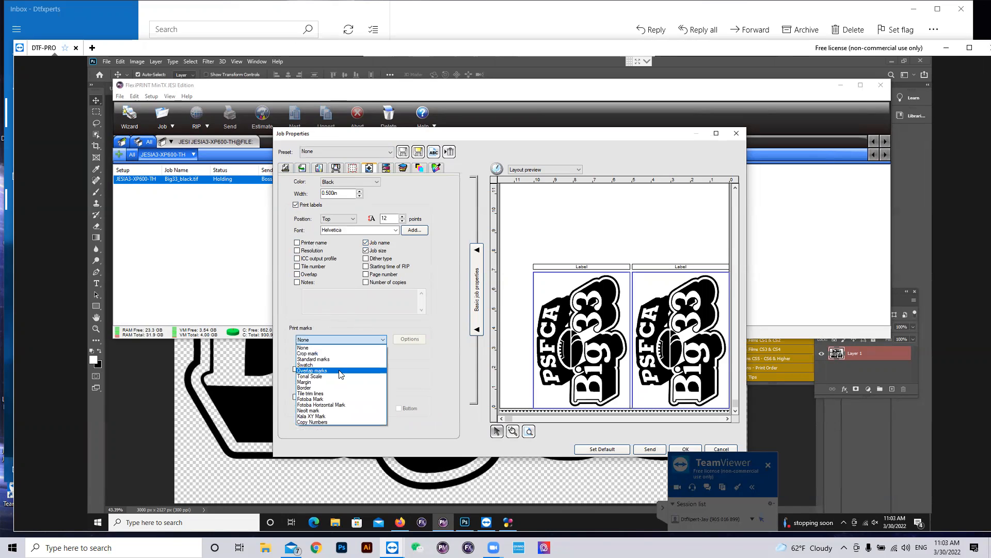
{"action": "left_click", "coordinate": [347, 388]}
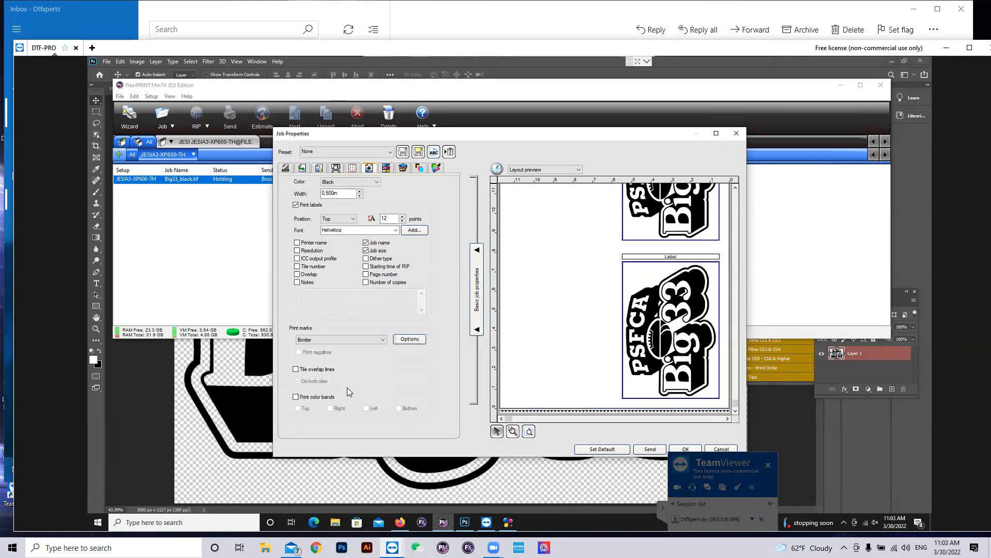
{"action": "left_click", "coordinate": [408, 339]}
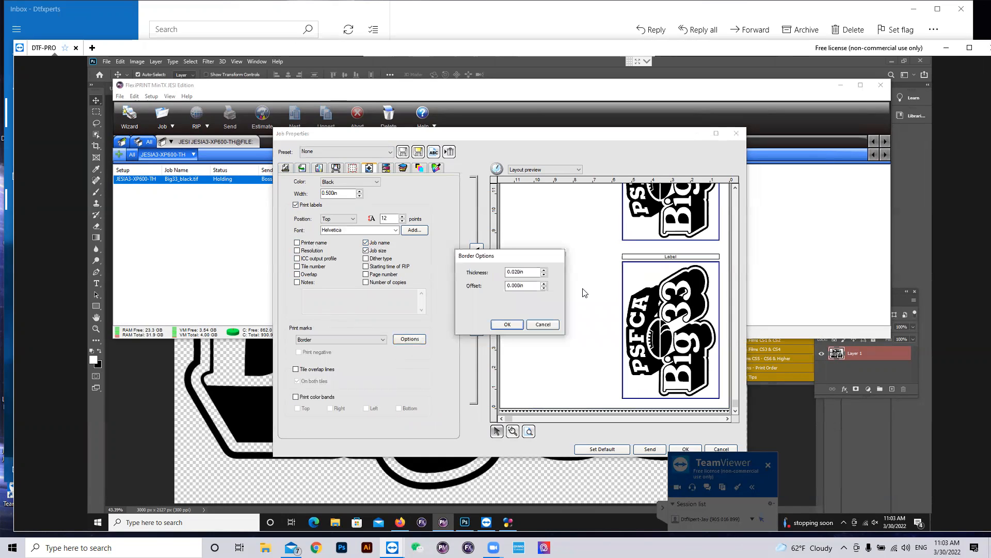
{"action": "left_click", "coordinate": [544, 283]}
{"action": "left_click", "coordinate": [544, 283]}
{"action": "left_click", "coordinate": [514, 326]}
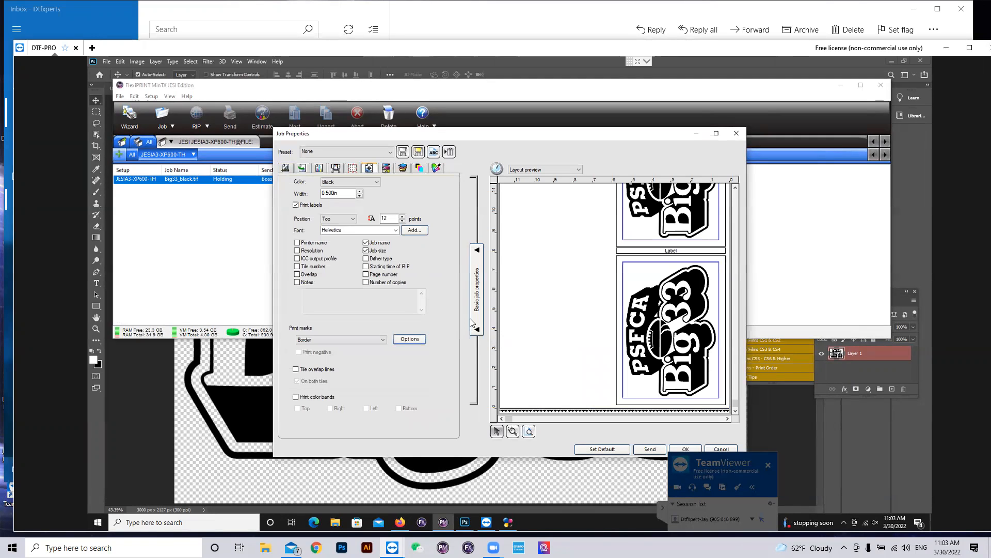
Step: Reduce the job's proportional scale to 68% so both bordered copies fit side by side on the media
{"action": "left_click", "coordinate": [286, 169]}
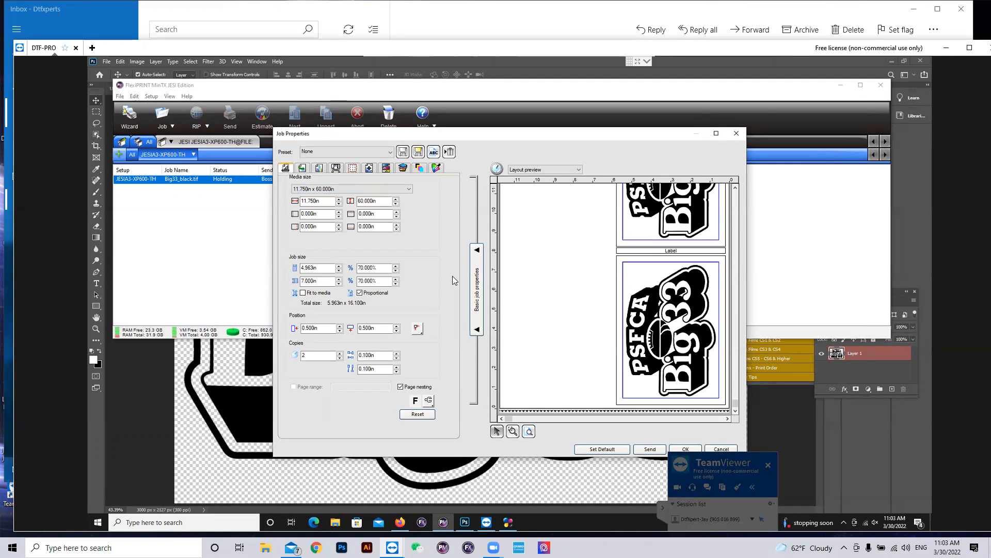
{"action": "left_click", "coordinate": [395, 271]}
{"action": "left_click", "coordinate": [395, 271]}
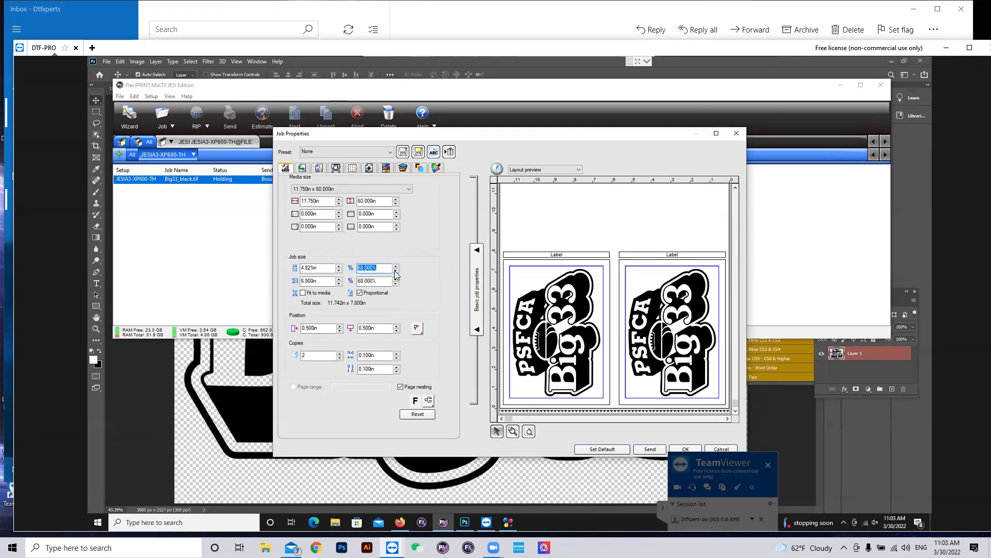
Step: Set the vertical spacing between copies to 0.000in and the horizontal spacing to -0.300in
{"action": "left_click", "coordinate": [397, 371]}
{"action": "left_click", "coordinate": [398, 372]}
{"action": "left_click", "coordinate": [397, 366]}
{"action": "left_click", "coordinate": [396, 360]}
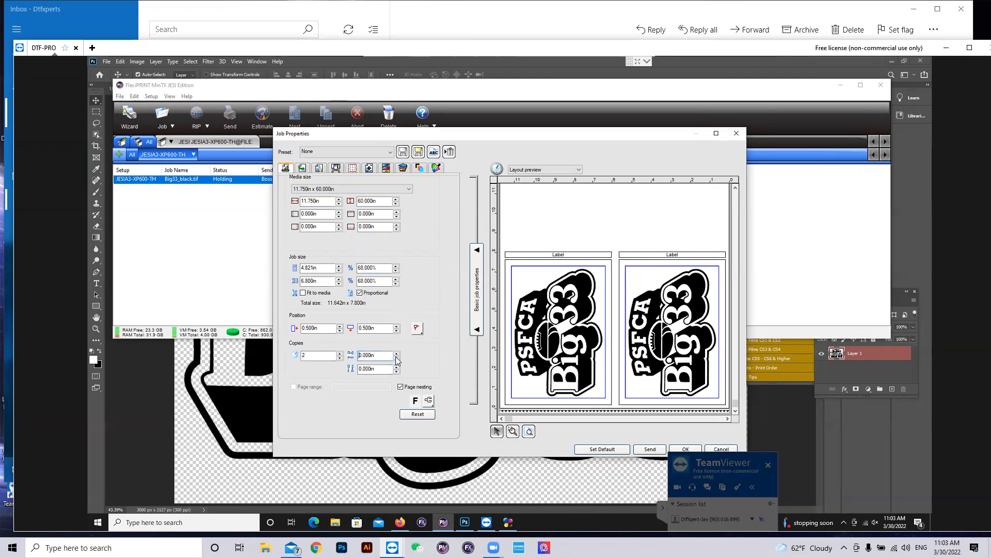
{"action": "left_click", "coordinate": [397, 360]}
{"action": "left_click", "coordinate": [396, 360]}
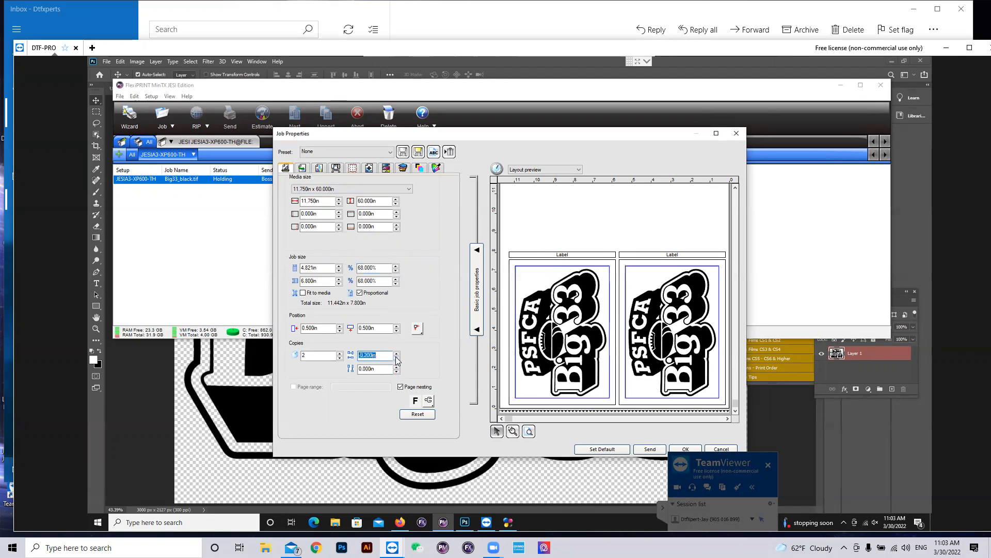
{"action": "left_click", "coordinate": [397, 360]}
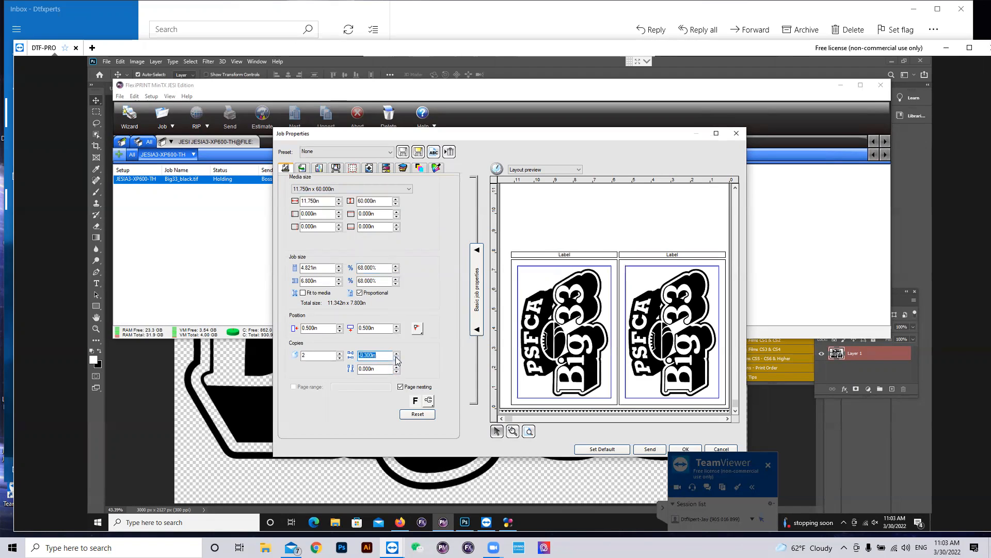
Step: Adjust the vertical copy spacing and the job's vertical position, and accept the job properties
{"action": "left_click", "coordinate": [397, 366]}
{"action": "left_click", "coordinate": [396, 331]}
{"action": "left_click", "coordinate": [685, 449]}
Step: Add Big33_black from the Downloads folder to the queue a second time
{"action": "left_click", "coordinate": [220, 228]}
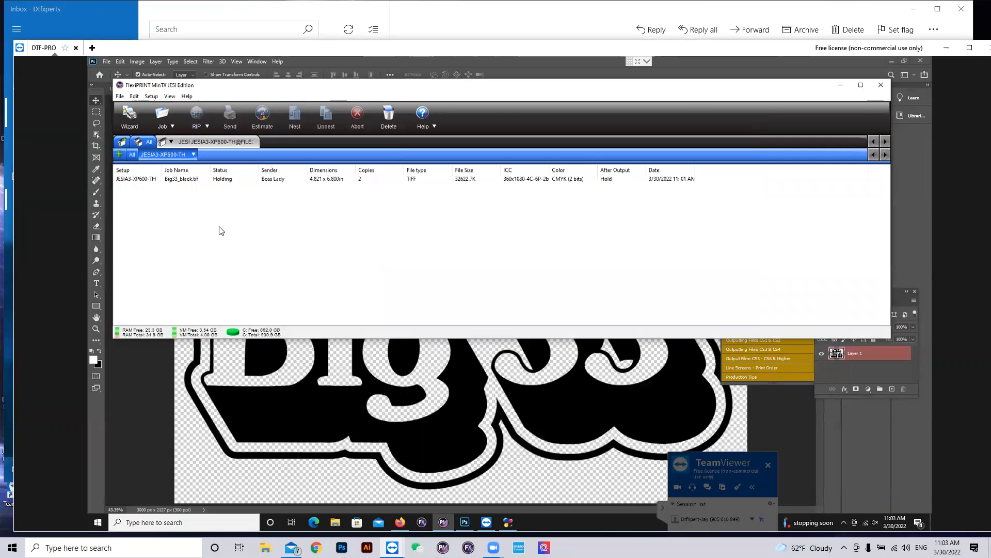
{"action": "left_click", "coordinate": [119, 96]}
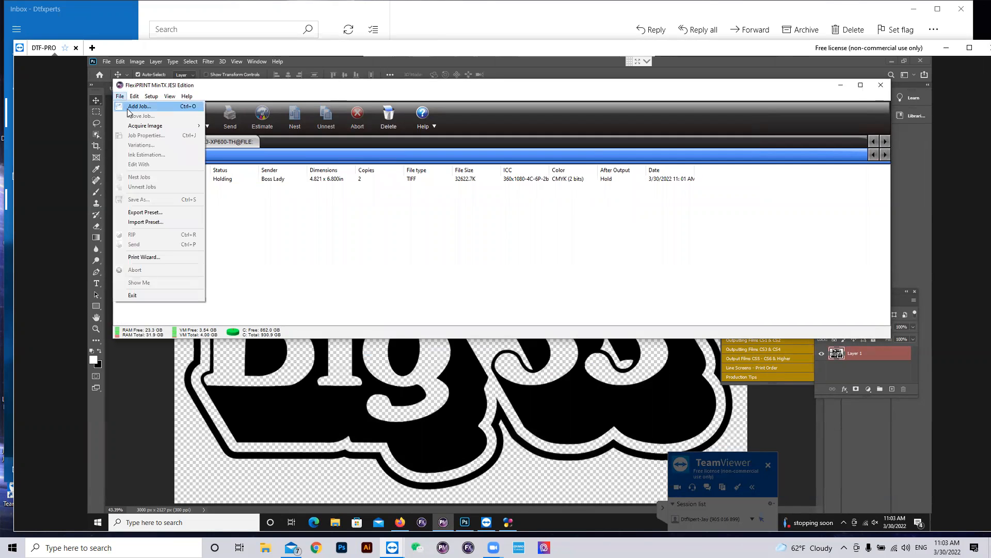
{"action": "left_click", "coordinate": [129, 110]}
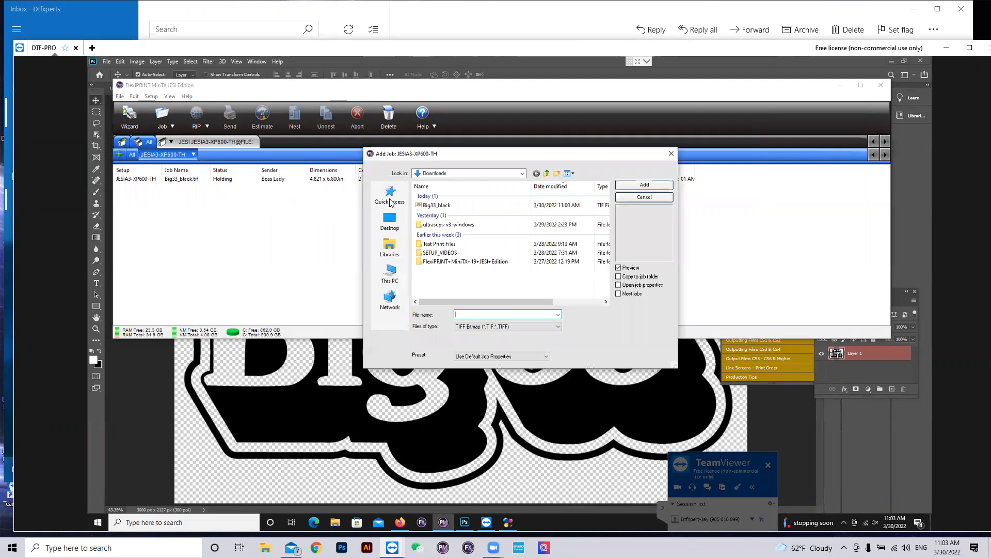
{"action": "double_click", "coordinate": [427, 206]}
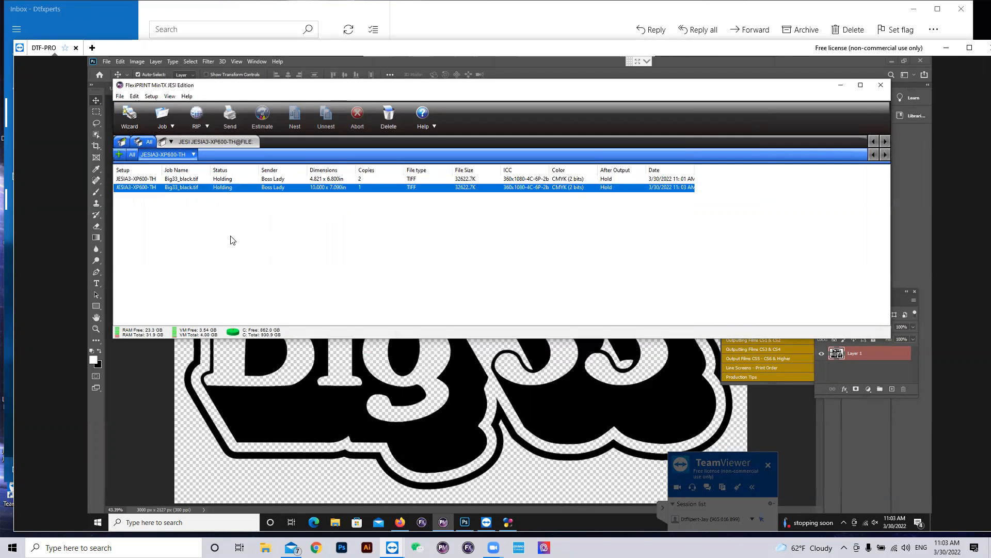
Step: Review the newly added job's properties, and nest the two Big33_black jobs together
{"action": "double_click", "coordinate": [228, 188]}
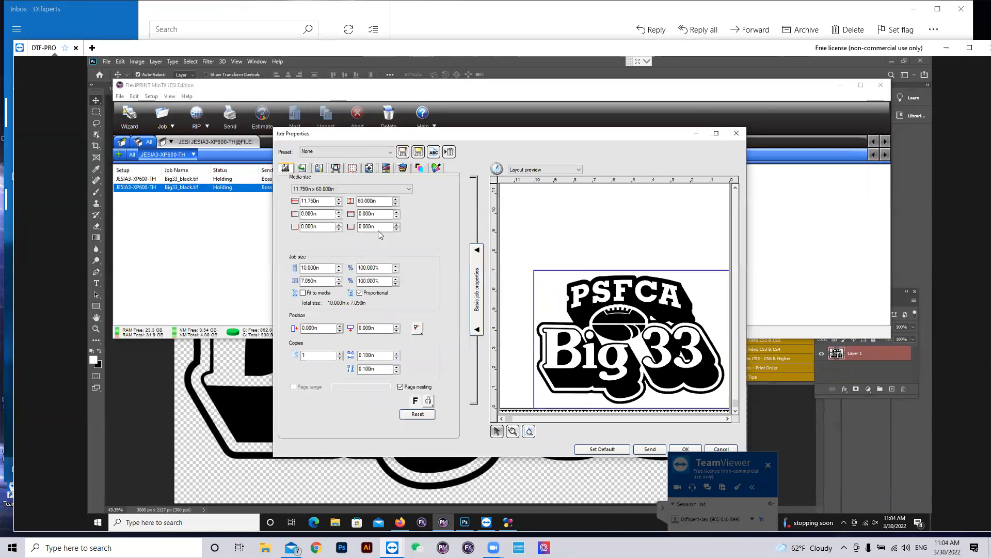
{"action": "left_click", "coordinate": [686, 449]}
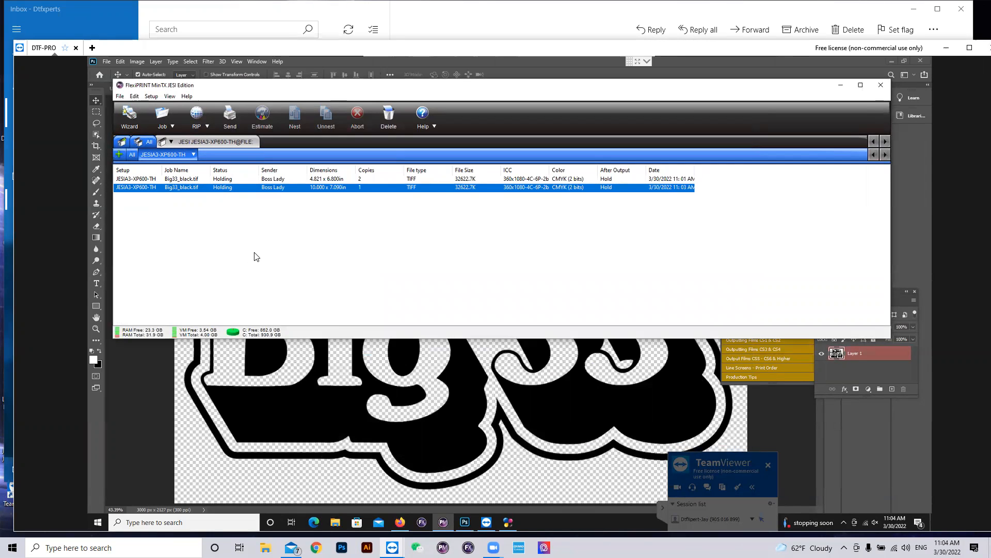
{"action": "left_click", "coordinate": [231, 180], "text": "ctrl"}
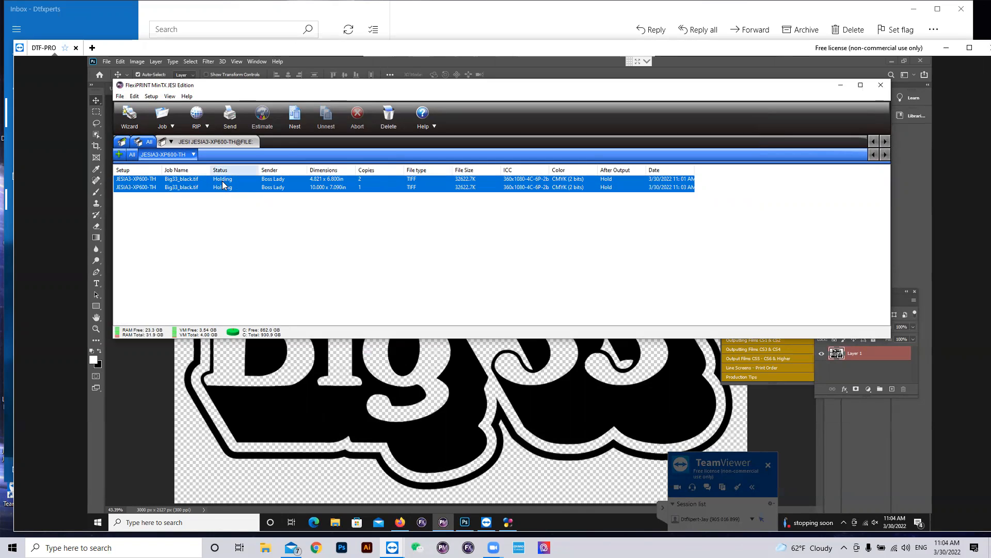
{"action": "left_click", "coordinate": [292, 119]}
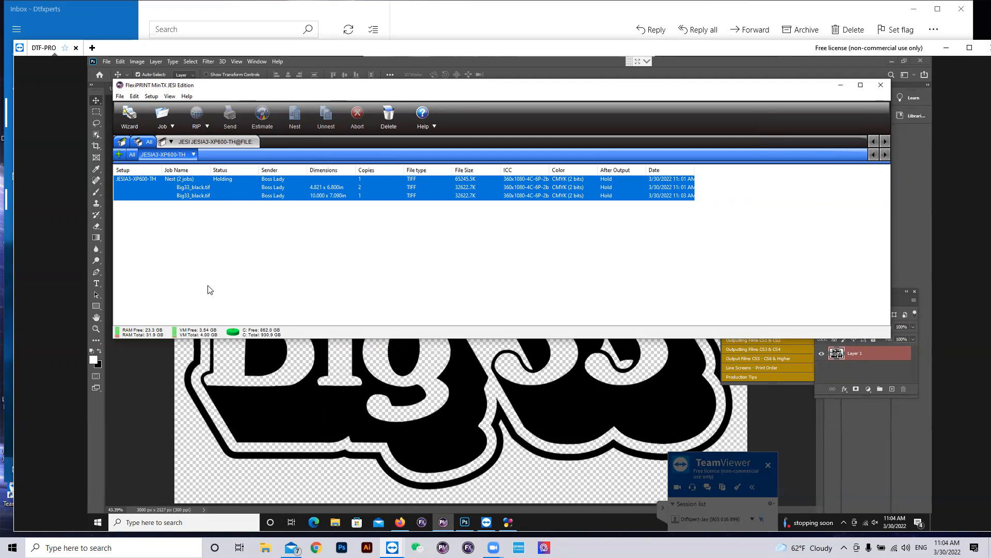
{"action": "left_click", "coordinate": [233, 261]}
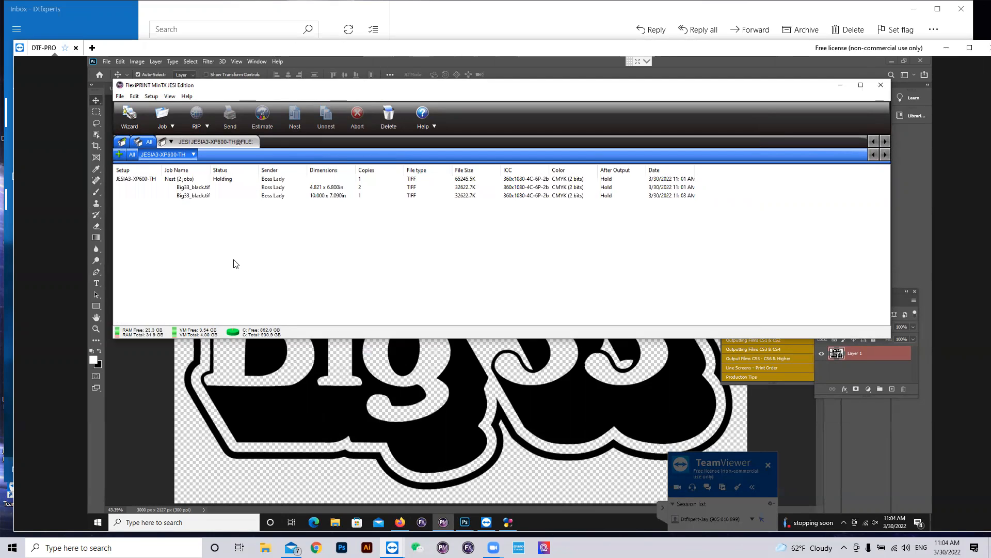
Step: Examine how the two nested Big33_black jobs are laid out along the media in the nest's layout preview
{"action": "double_click", "coordinate": [224, 179]}
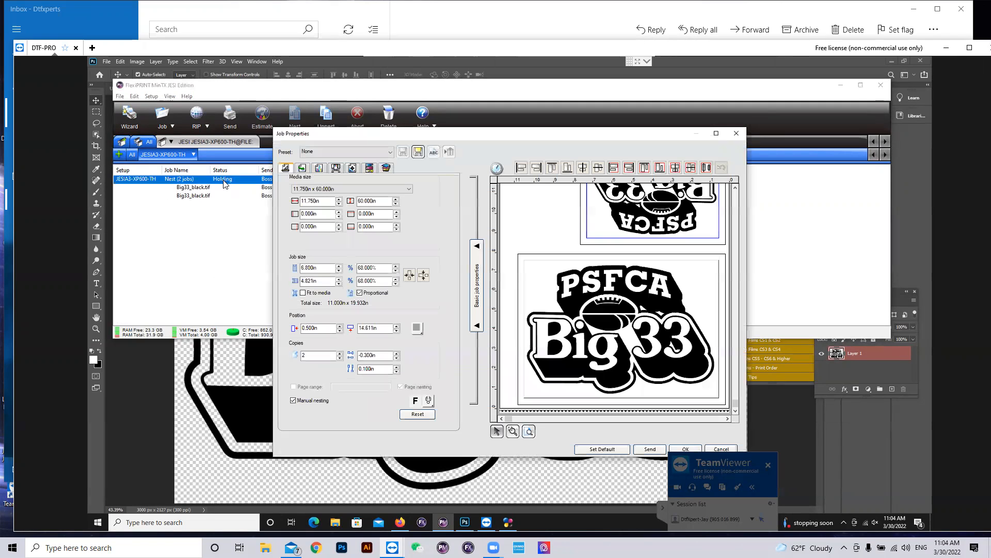
{"action": "left_click", "coordinate": [736, 188]}
{"action": "left_click", "coordinate": [735, 188]}
{"action": "left_click", "coordinate": [735, 188]}
{"action": "left_click", "coordinate": [735, 188]}
{"action": "left_click", "coordinate": [735, 188]}
{"action": "left_click", "coordinate": [735, 188]}
{"action": "left_click", "coordinate": [735, 191]}
{"action": "left_click", "coordinate": [736, 191]}
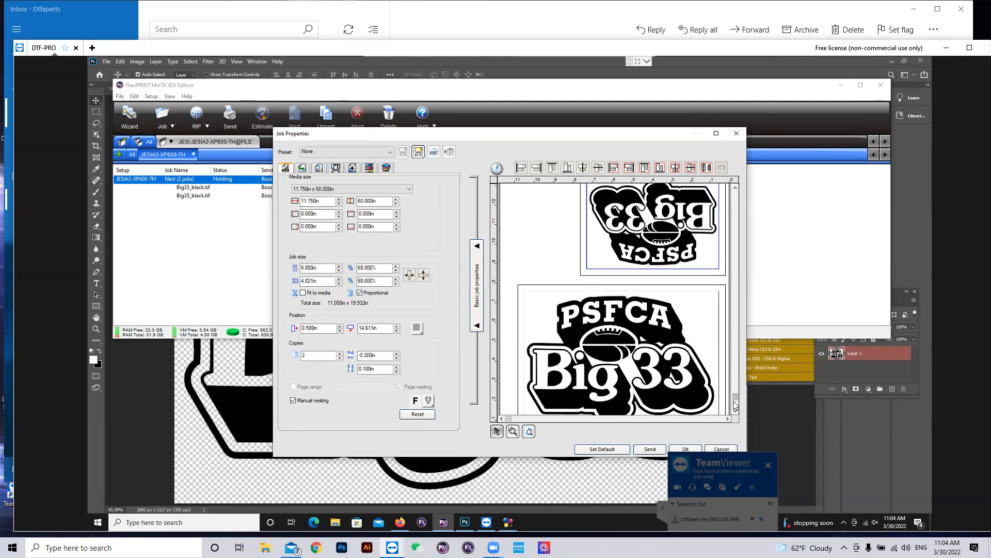
{"action": "left_click", "coordinate": [735, 188]}
{"action": "left_click", "coordinate": [736, 188]}
{"action": "left_click", "coordinate": [735, 188]}
{"action": "left_click", "coordinate": [735, 188]}
{"action": "left_click", "coordinate": [736, 188]}
{"action": "left_click", "coordinate": [736, 188]}
{"action": "left_click", "coordinate": [736, 188]}
{"action": "left_click", "coordinate": [736, 188]}
{"action": "left_click", "coordinate": [736, 188]}
{"action": "left_click", "coordinate": [736, 188]}
{"action": "left_click", "coordinate": [736, 188]}
{"action": "left_click", "coordinate": [735, 188]}
{"action": "left_click", "coordinate": [736, 188]}
{"action": "left_click", "coordinate": [736, 188]}
{"action": "left_click", "coordinate": [736, 188]}
{"action": "left_click", "coordinate": [735, 188]}
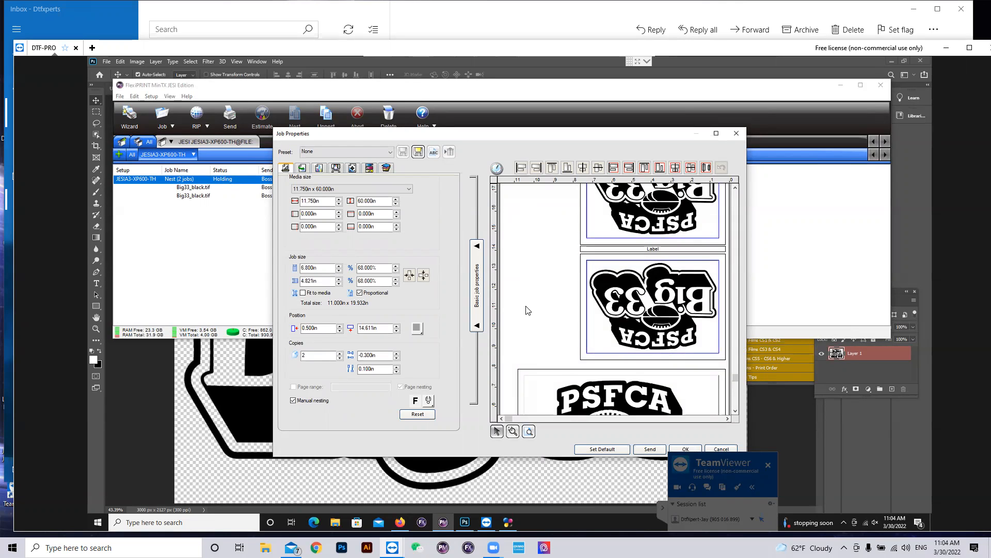
{"action": "left_click", "coordinate": [685, 449]}
Step: Add Big33_black to the queue a third time
{"action": "left_click", "coordinate": [120, 97]}
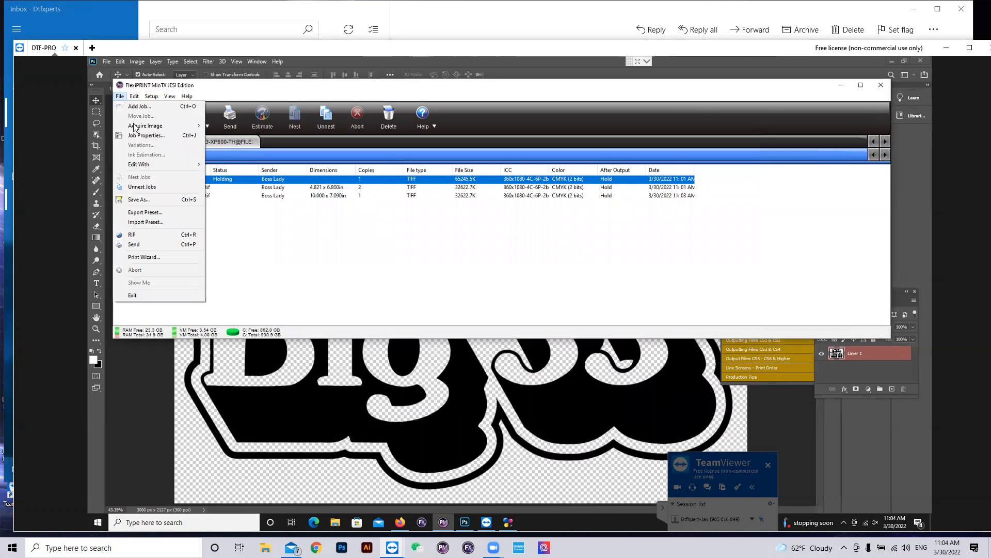
{"action": "left_click", "coordinate": [139, 107]}
{"action": "double_click", "coordinate": [434, 205]}
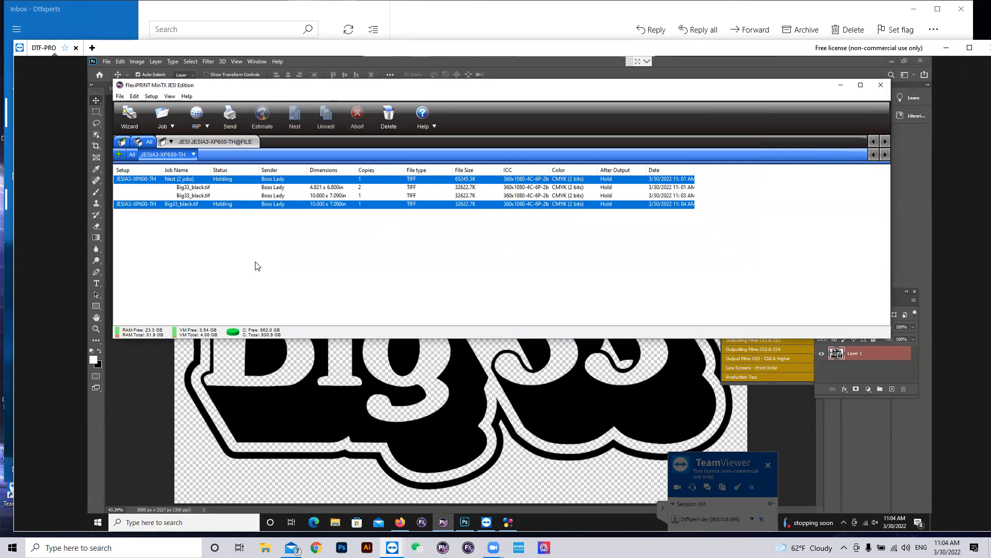
{"action": "left_click", "coordinate": [225, 215]}
Step: Scale the third Big33_black job proportionally to 47%, set it to 4 copies and accept the job properties
{"action": "double_click", "coordinate": [227, 204]}
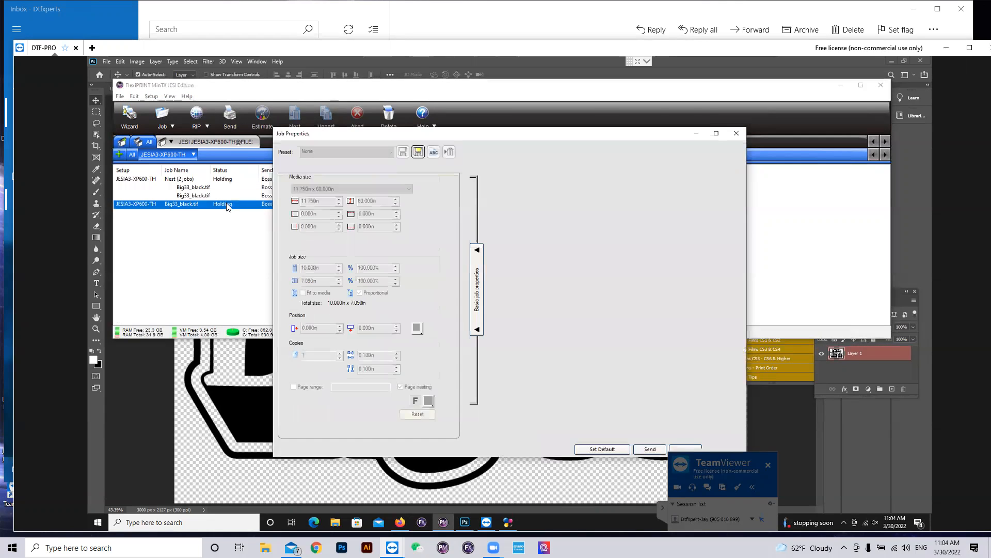
{"action": "left_click", "coordinate": [396, 271]}
{"action": "left_click_drag", "start_coordinate": [397, 274], "coordinate": [396, 274]}
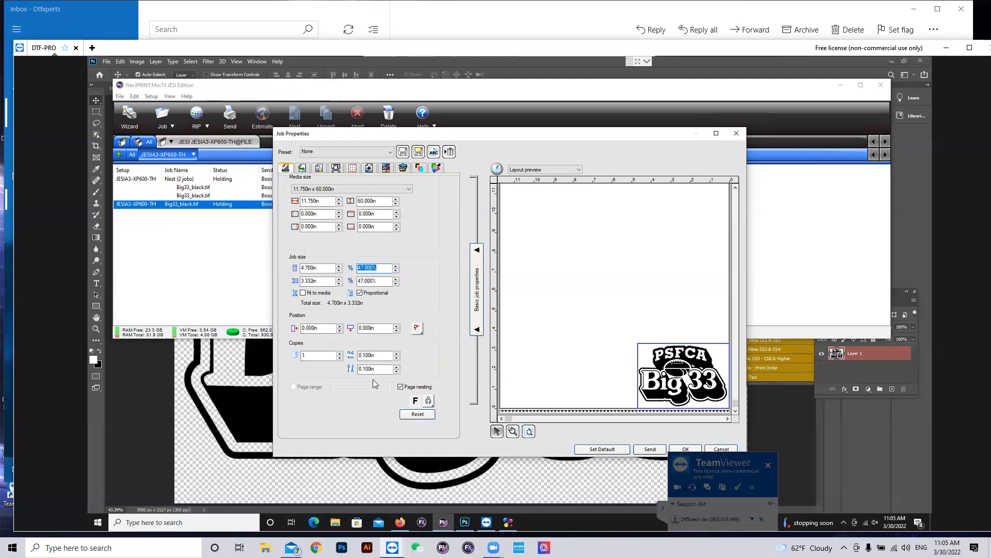
{"action": "left_click", "coordinate": [428, 402]}
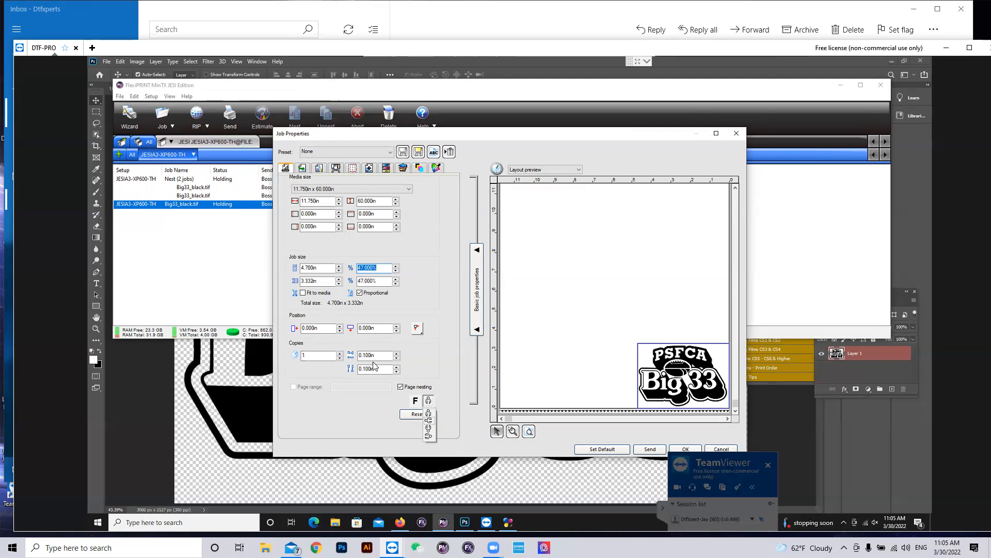
{"action": "left_click", "coordinate": [436, 363]}
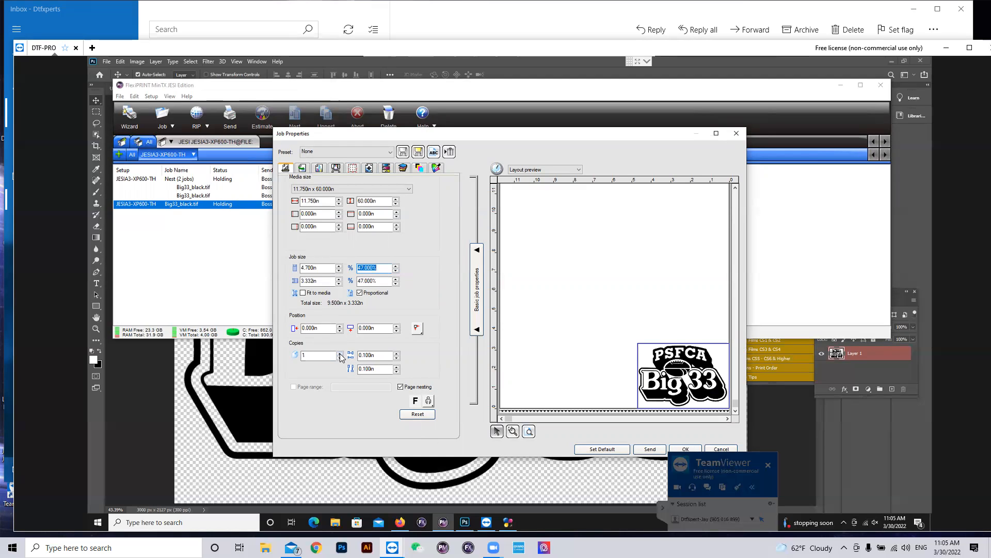
{"action": "left_click", "coordinate": [339, 353]}
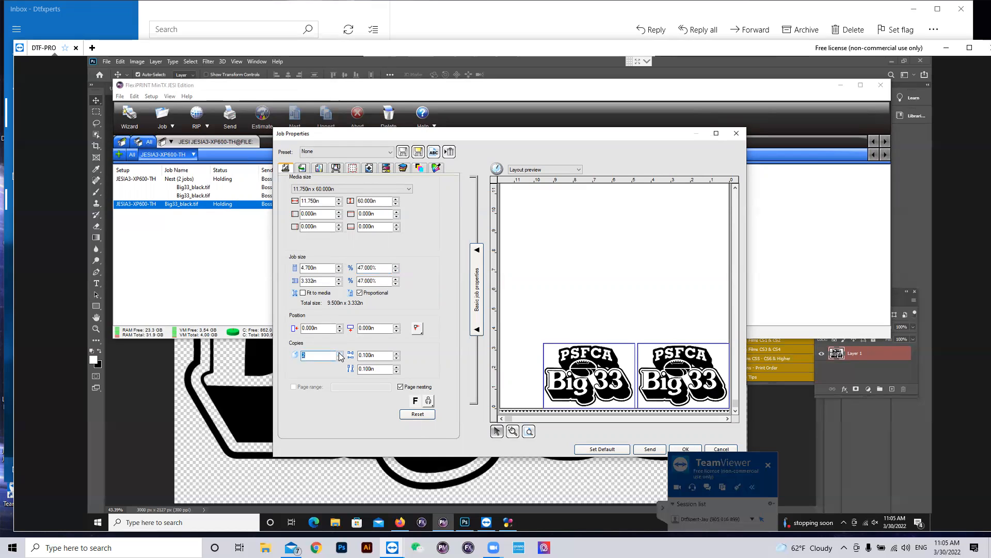
{"action": "left_click", "coordinate": [340, 353]}
{"action": "left_click", "coordinate": [340, 353]}
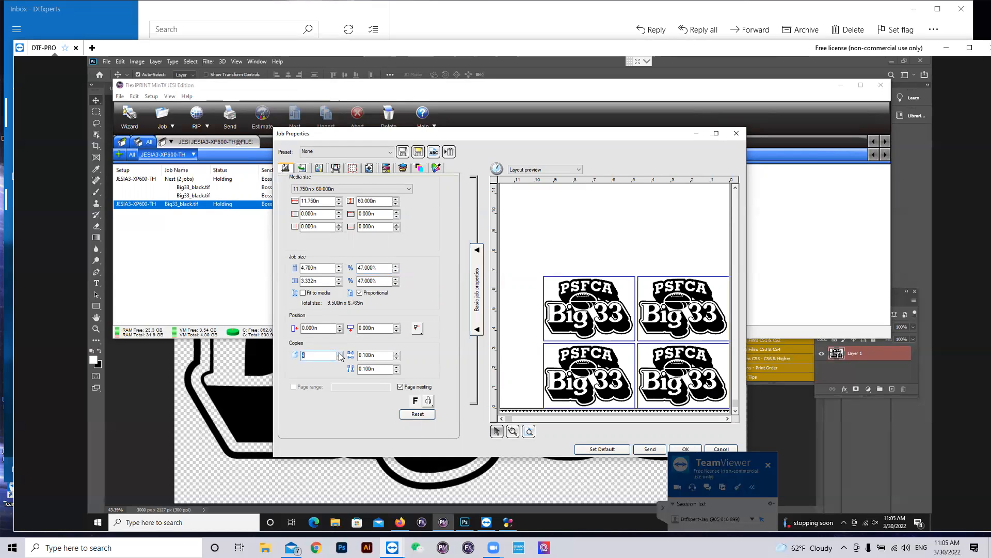
{"action": "left_click", "coordinate": [686, 449]}
Step: Unnest the two-job nest and nest all three Big33_black jobs together
{"action": "left_click", "coordinate": [230, 258]}
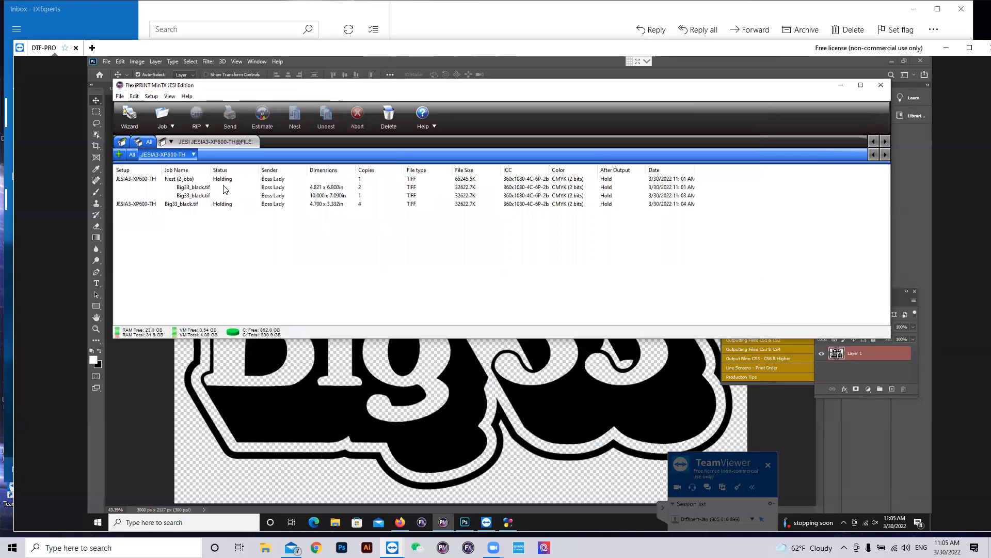
{"action": "left_click", "coordinate": [226, 180]}
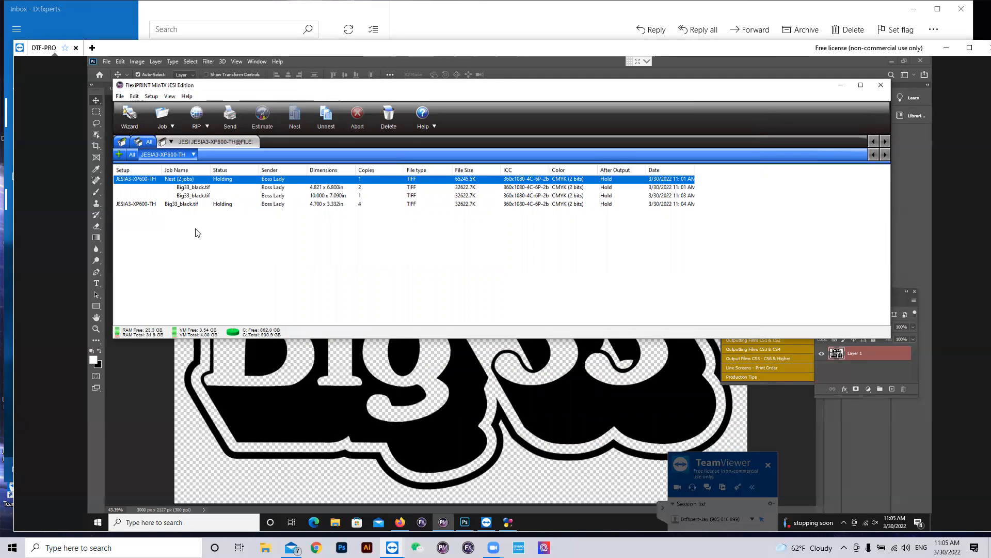
{"action": "left_click", "coordinate": [324, 117]}
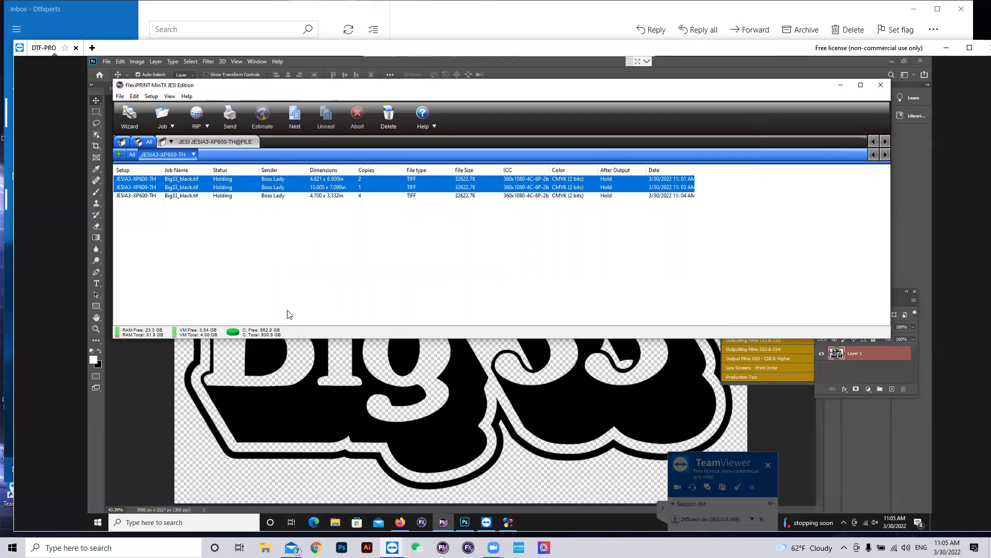
{"action": "left_click", "coordinate": [224, 197]}
{"action": "left_click", "coordinate": [223, 187], "text": "ctrl"}
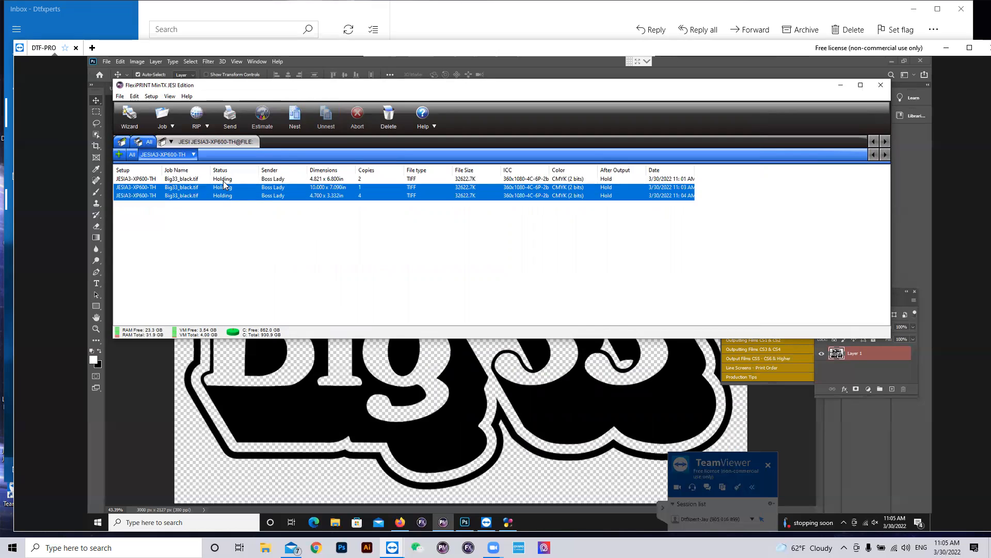
{"action": "left_click", "coordinate": [223, 180], "text": "ctrl"}
{"action": "left_click", "coordinate": [288, 116]}
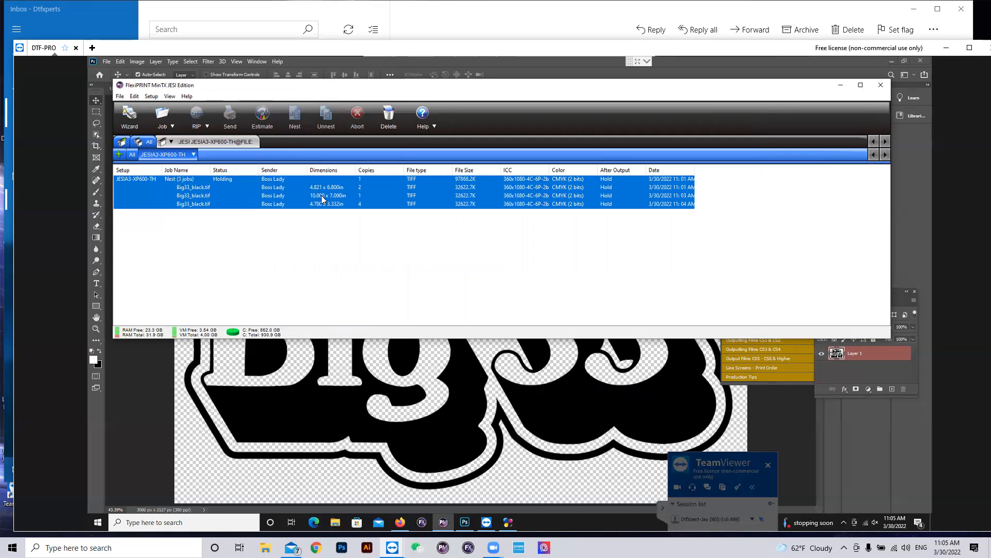
{"action": "left_click", "coordinate": [266, 221]}
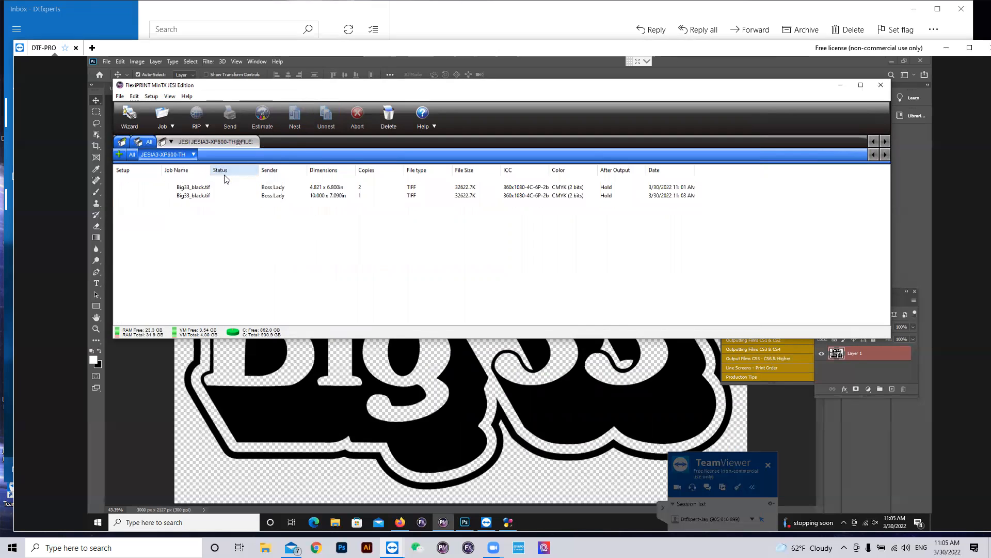
Step: Reduce the proportional scale of the four-copy Big33_black job inside the nest to 38%
{"action": "double_click", "coordinate": [226, 180]}
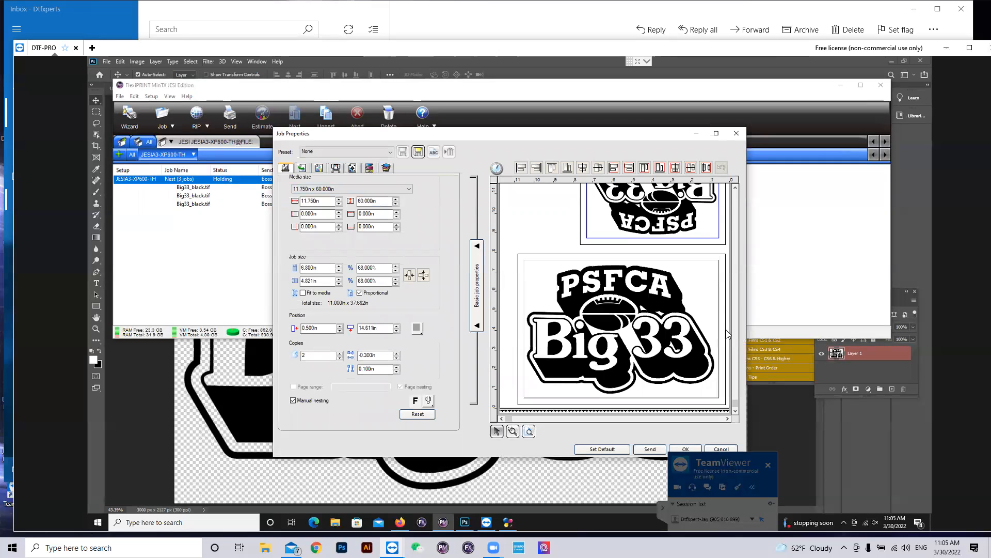
{"action": "left_click", "coordinate": [736, 190]}
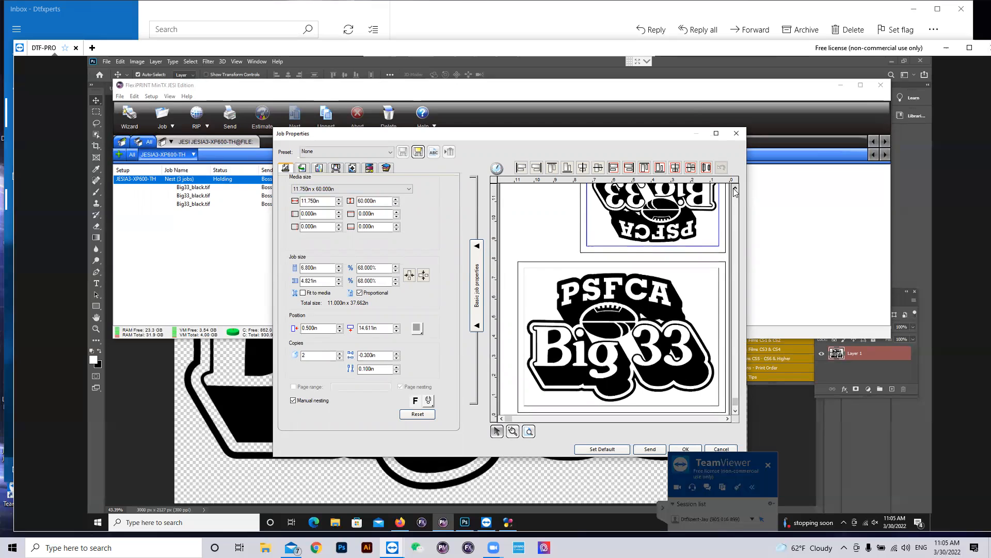
{"action": "left_click", "coordinate": [736, 190]}
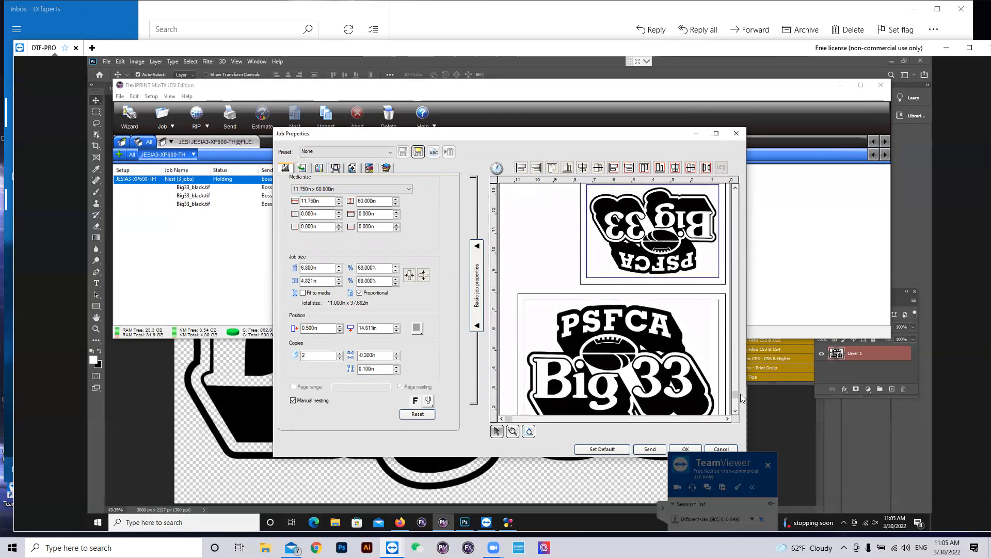
{"action": "left_click_drag", "start_coordinate": [734, 374], "coordinate": [731, 321]}
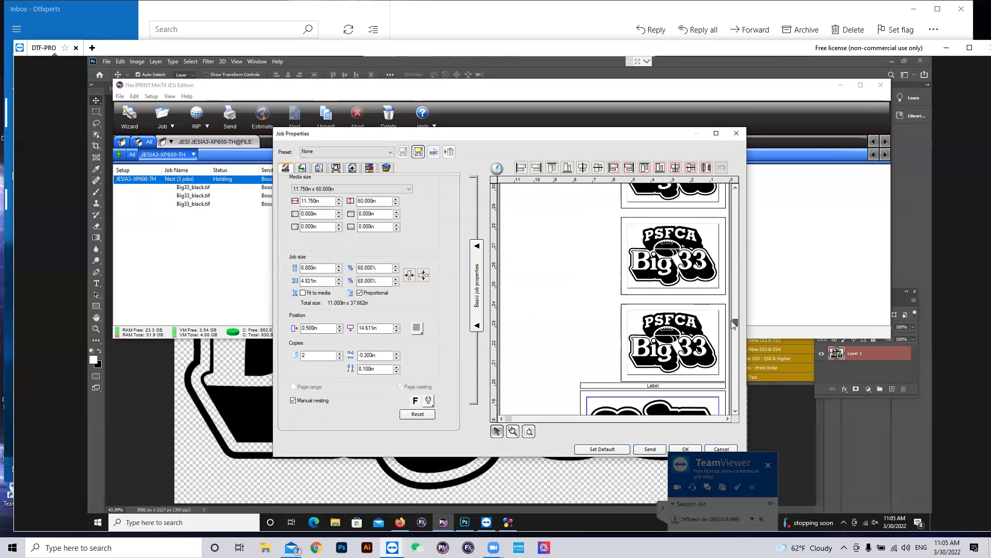
{"action": "left_click", "coordinate": [687, 266]}
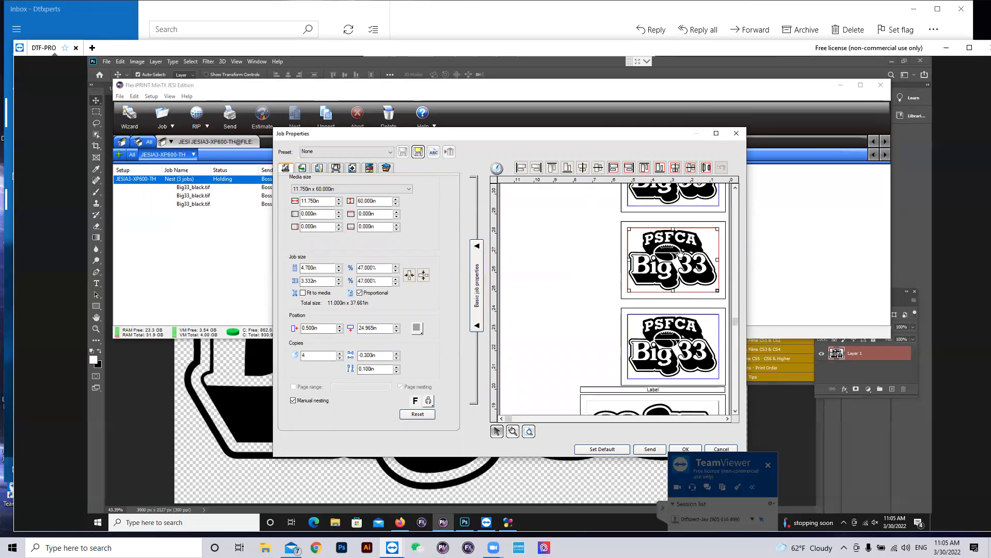
{"action": "left_click", "coordinate": [396, 270]}
{"action": "left_click", "coordinate": [396, 270]}
{"action": "left_click", "coordinate": [396, 270]}
{"action": "left_click", "coordinate": [396, 270]}
{"action": "left_click", "coordinate": [396, 270]}
{"action": "left_click", "coordinate": [396, 270]}
{"action": "left_click", "coordinate": [396, 270]}
{"action": "left_click", "coordinate": [396, 270]}
{"action": "left_click", "coordinate": [396, 271]}
Step: Move the selected copy up the media to a vertical position of about 24.62in and accept the nest's properties
{"action": "mouse_move", "coordinate": [692, 282]}
{"action": "left_mouse_down"}
{"action": "mouse_move", "coordinate": [608, 288]}
{"action": "mouse_move", "coordinate": [560, 380]}
{"action": "mouse_move", "coordinate": [644, 286]}
{"action": "mouse_move", "coordinate": [693, 274]}
{"action": "left_mouse_up"}
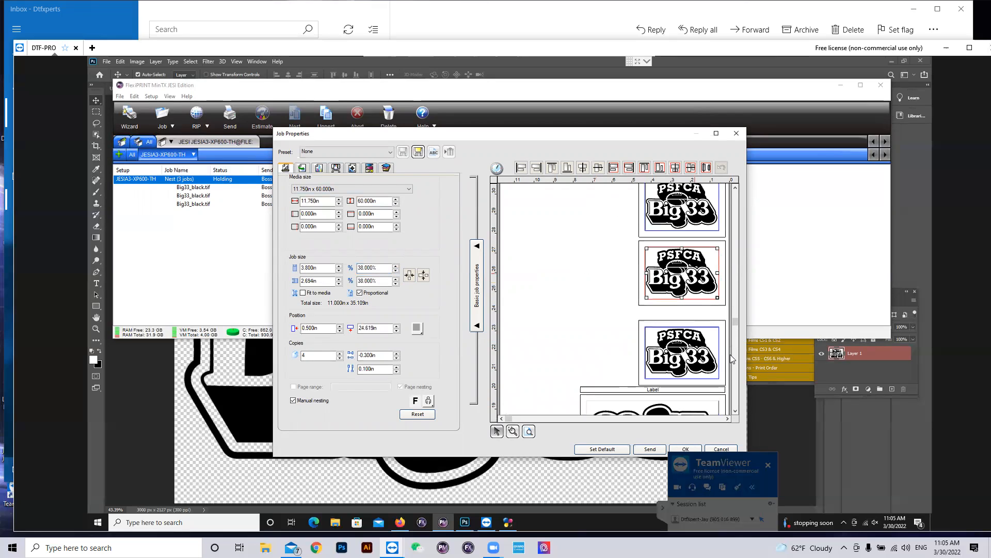
{"action": "left_click", "coordinate": [737, 410]}
{"action": "left_click", "coordinate": [738, 409]}
{"action": "left_click", "coordinate": [738, 409]}
{"action": "left_click", "coordinate": [738, 409]}
{"action": "left_click", "coordinate": [738, 409]}
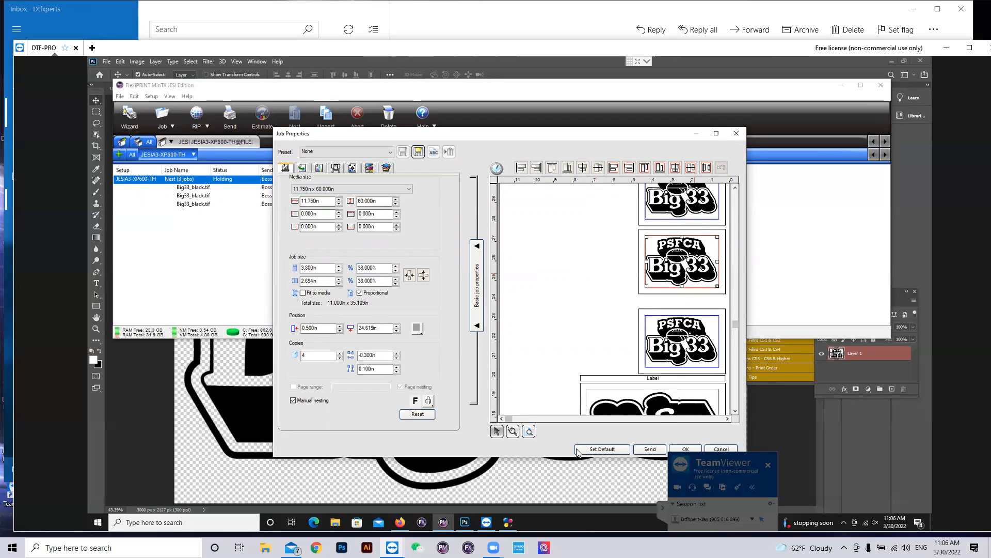
{"action": "left_click", "coordinate": [680, 449]}
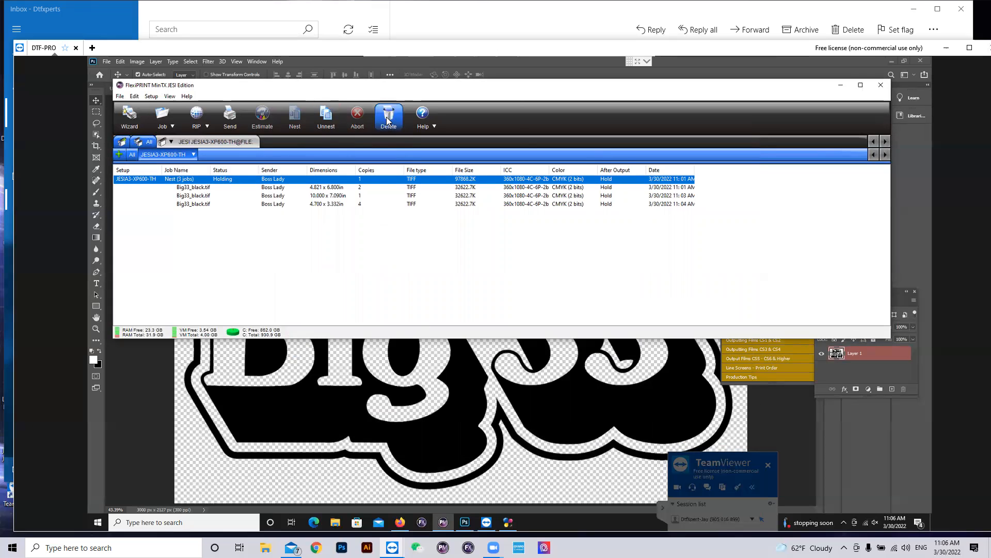
Step: Unnest the three jobs and send the four-copy Big33_black job to output from its job properties
{"action": "left_click", "coordinate": [333, 122]}
{"action": "left_click", "coordinate": [167, 228]}
{"action": "double_click", "coordinate": [226, 196]}
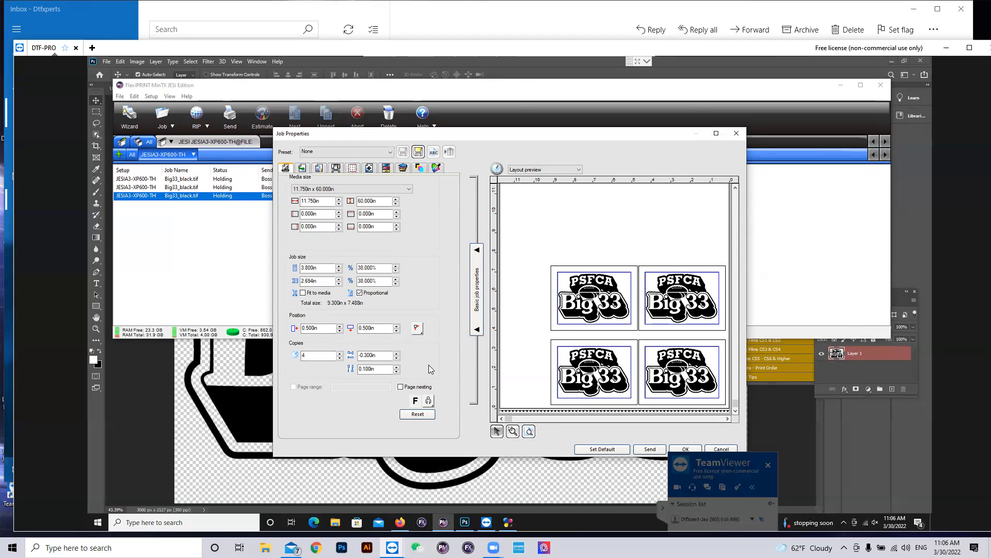
{"action": "left_click", "coordinate": [650, 449]}
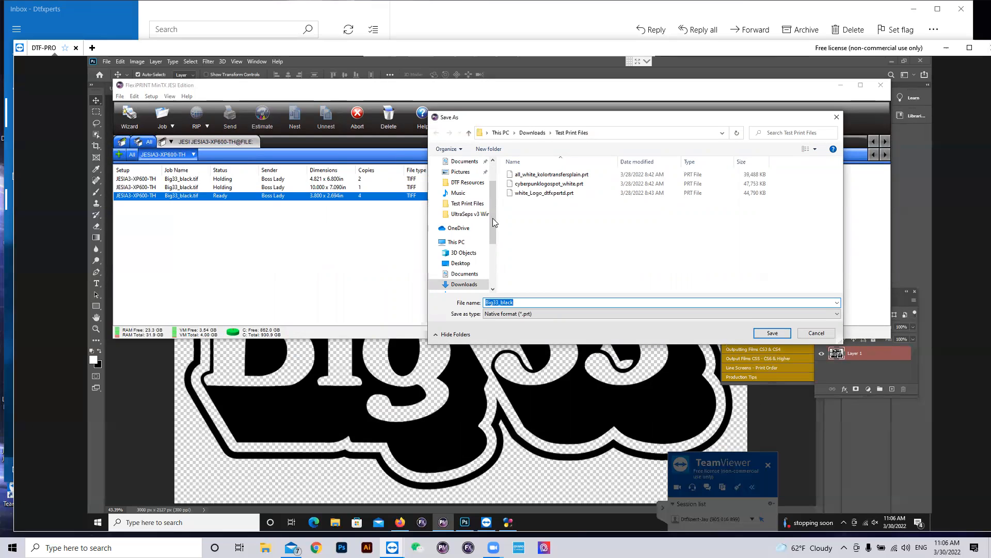
Step: Save the output as Big33_black in Native format (*.prt) in the Downloads folder
{"action": "left_click", "coordinate": [476, 283]}
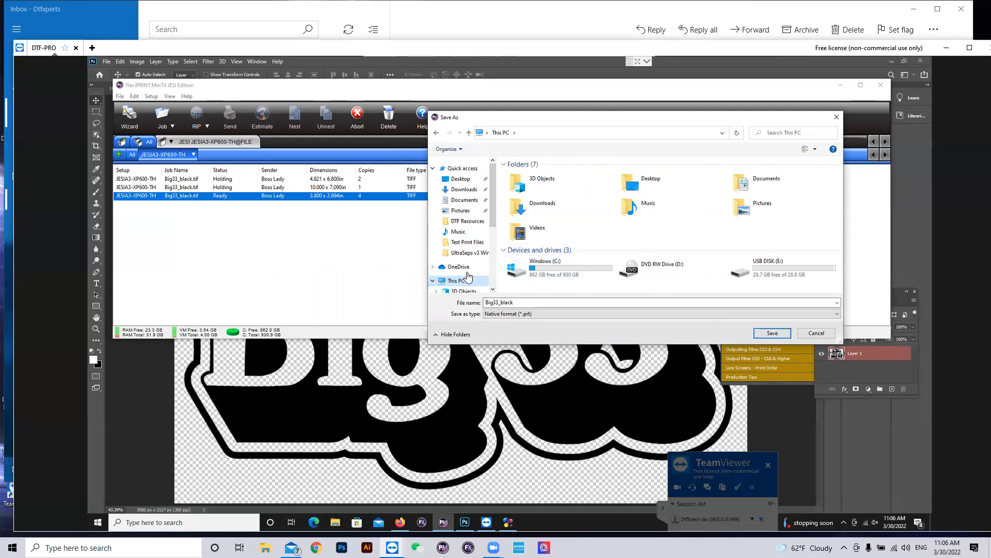
{"action": "left_click", "coordinate": [464, 190]}
{"action": "left_click", "coordinate": [772, 332]}
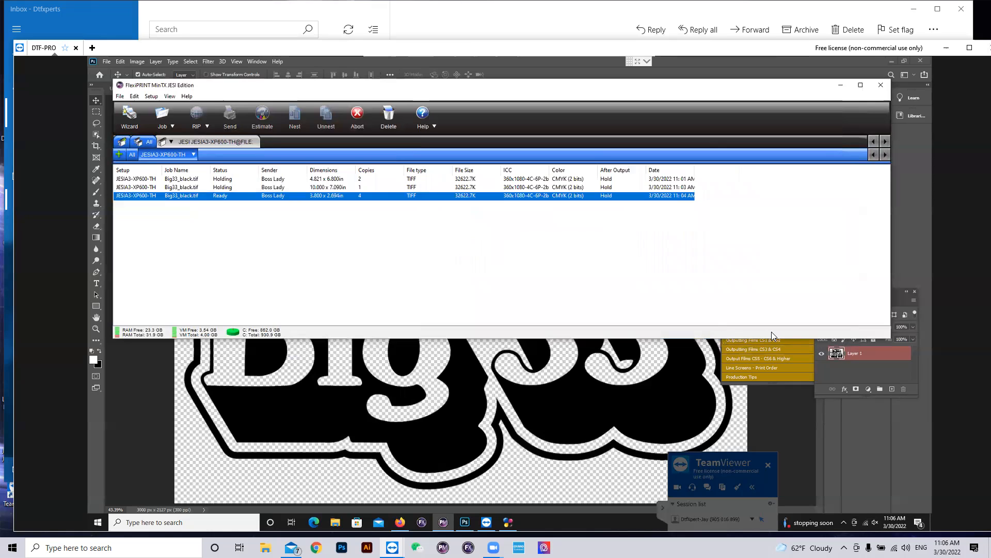